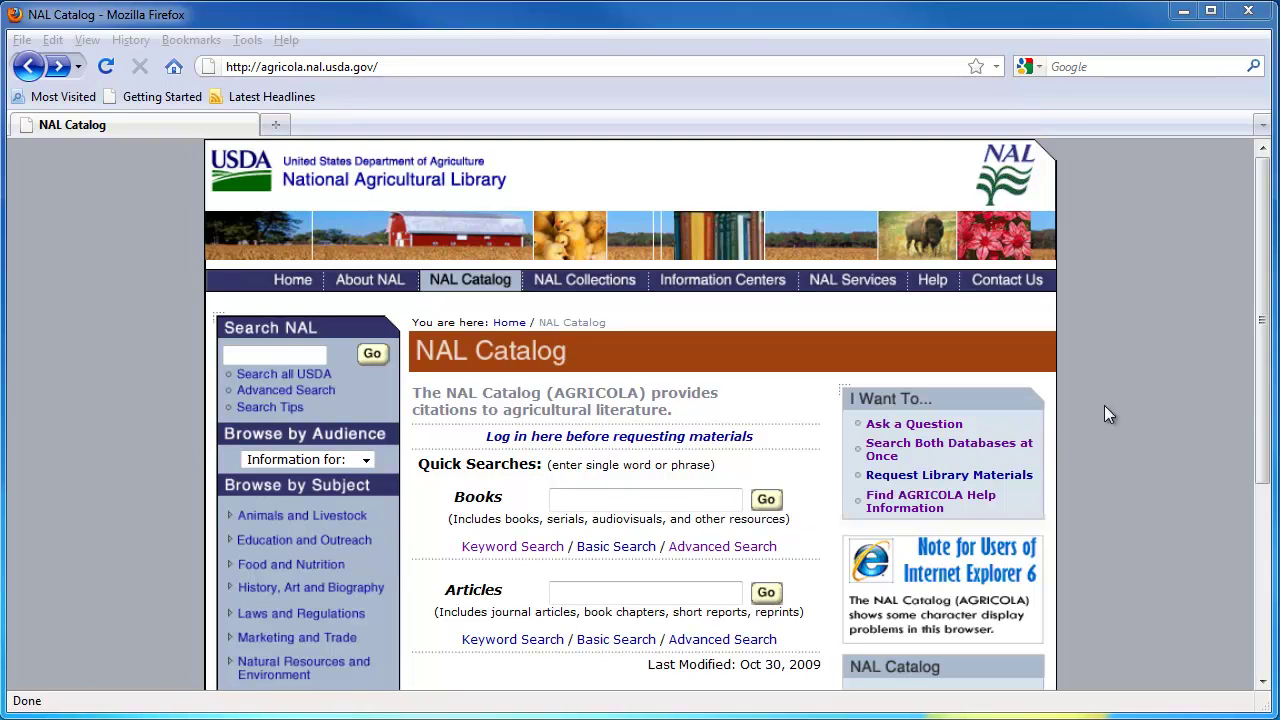
left_click_drag(1260, 405, 1272, 578)
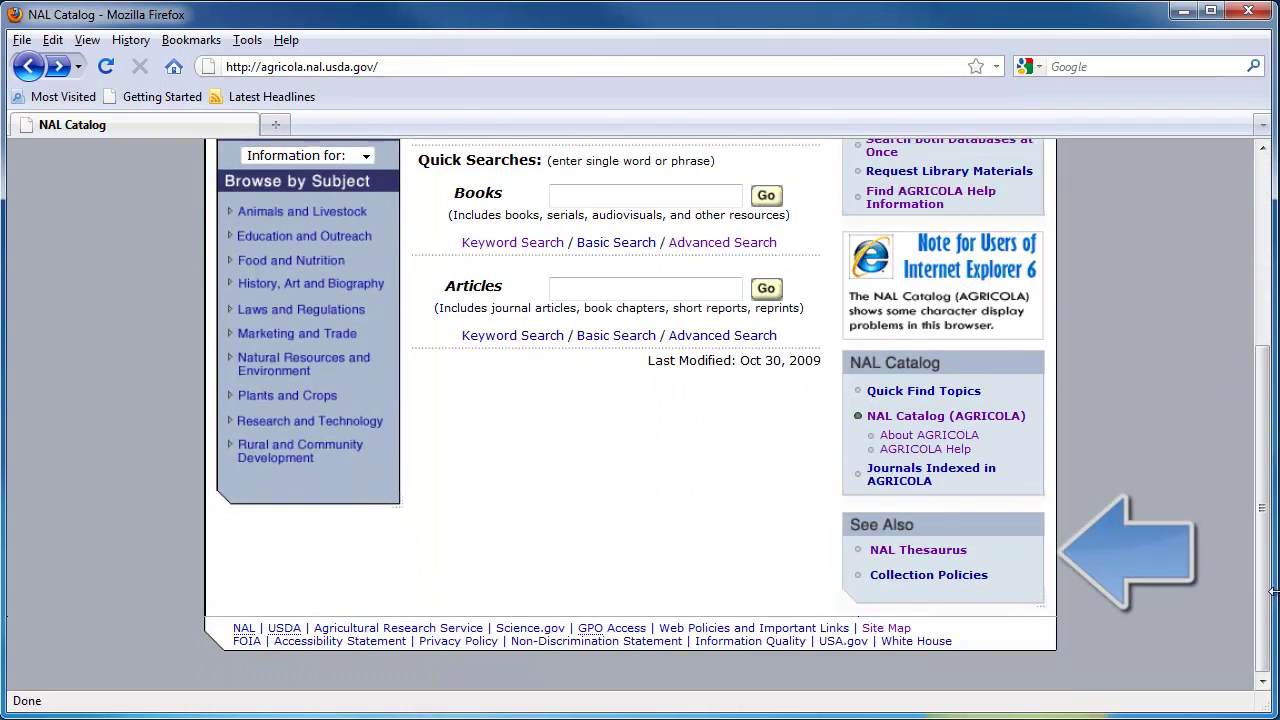
left_click(908, 556)
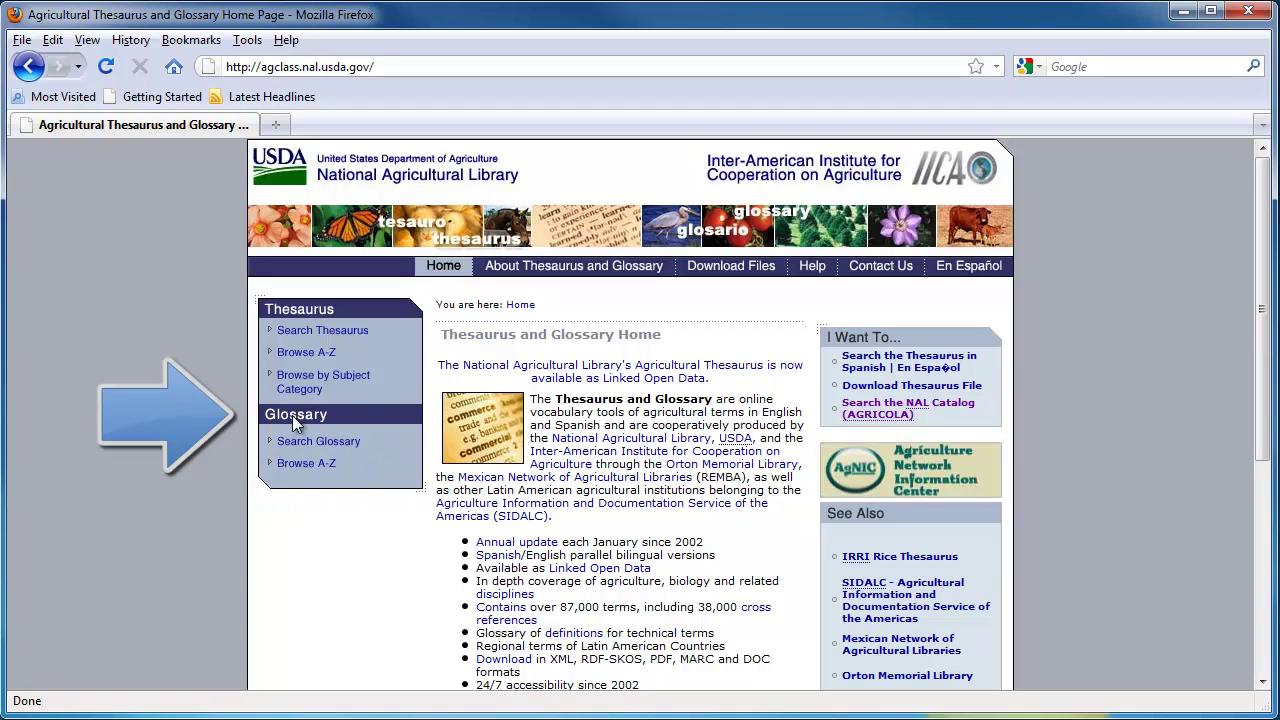
left_click(27, 67)
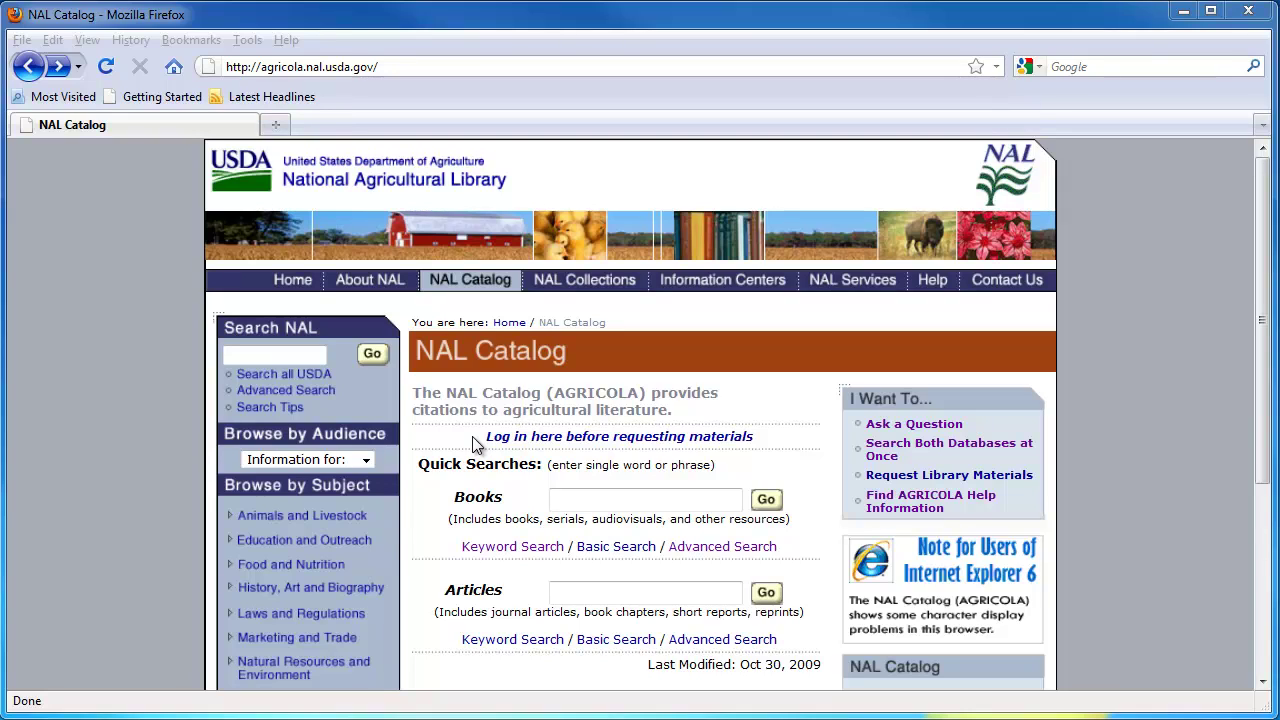
Step: Run a Books quick search for 'soil conservation'
left_click(559, 500)
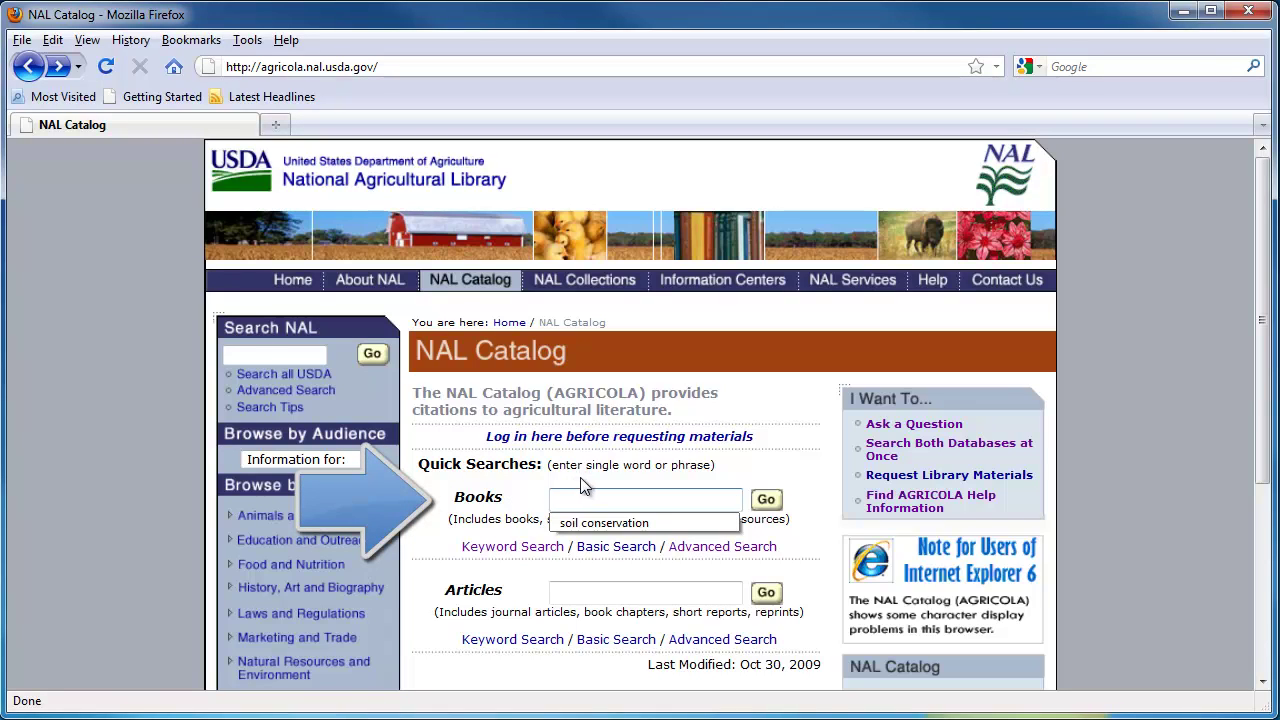
type("soil conservation")
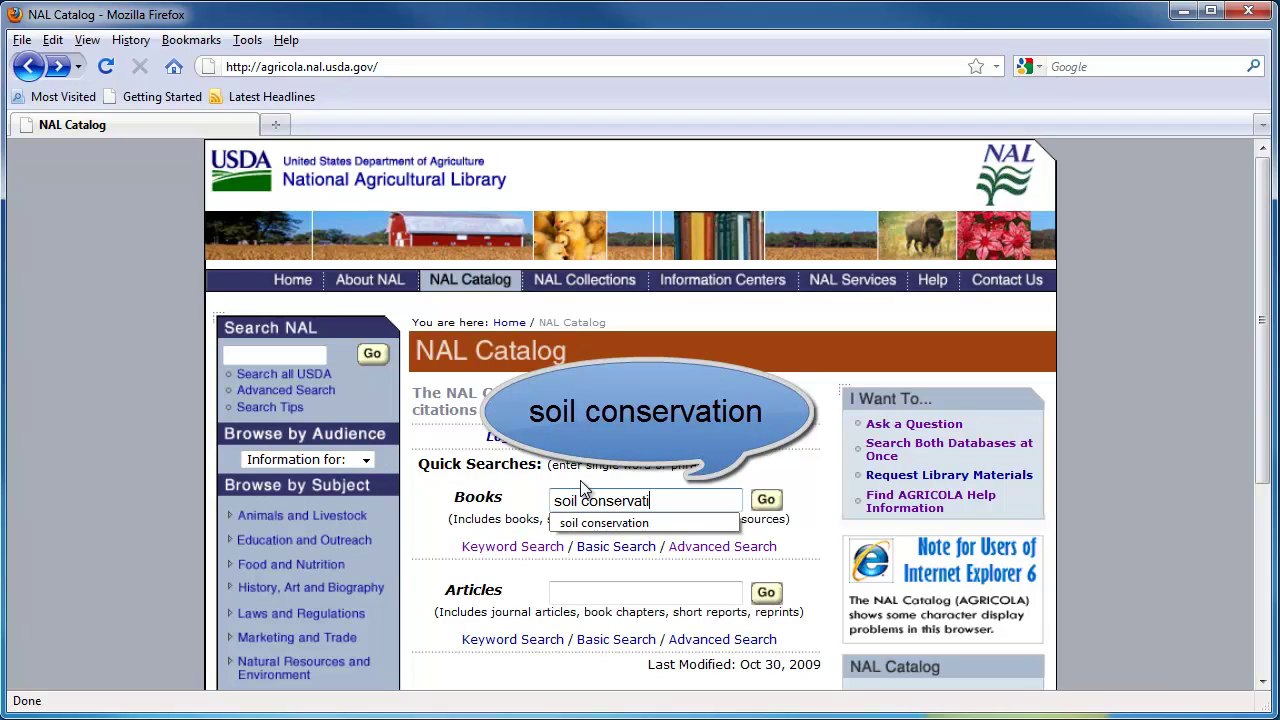
left_click(766, 501)
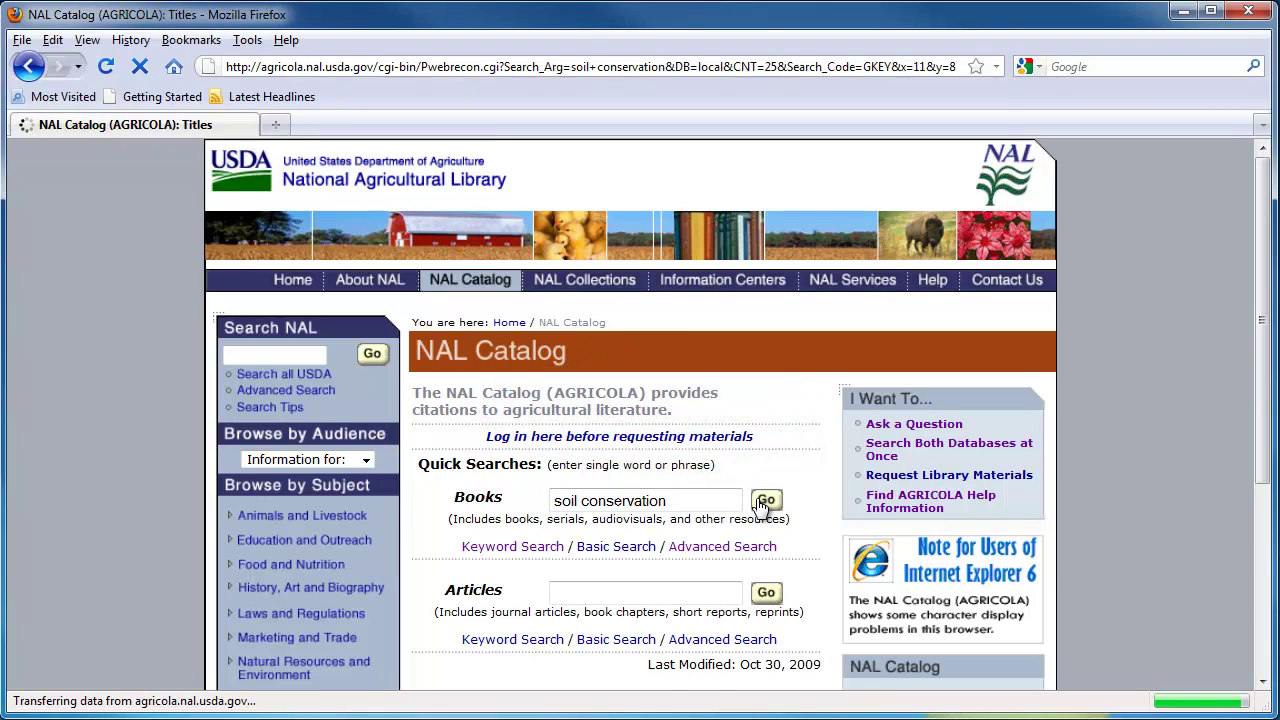
Step: View result 3 and its digital repository copy, then return to the catalog home page
scroll(717, 526, "down", 5)
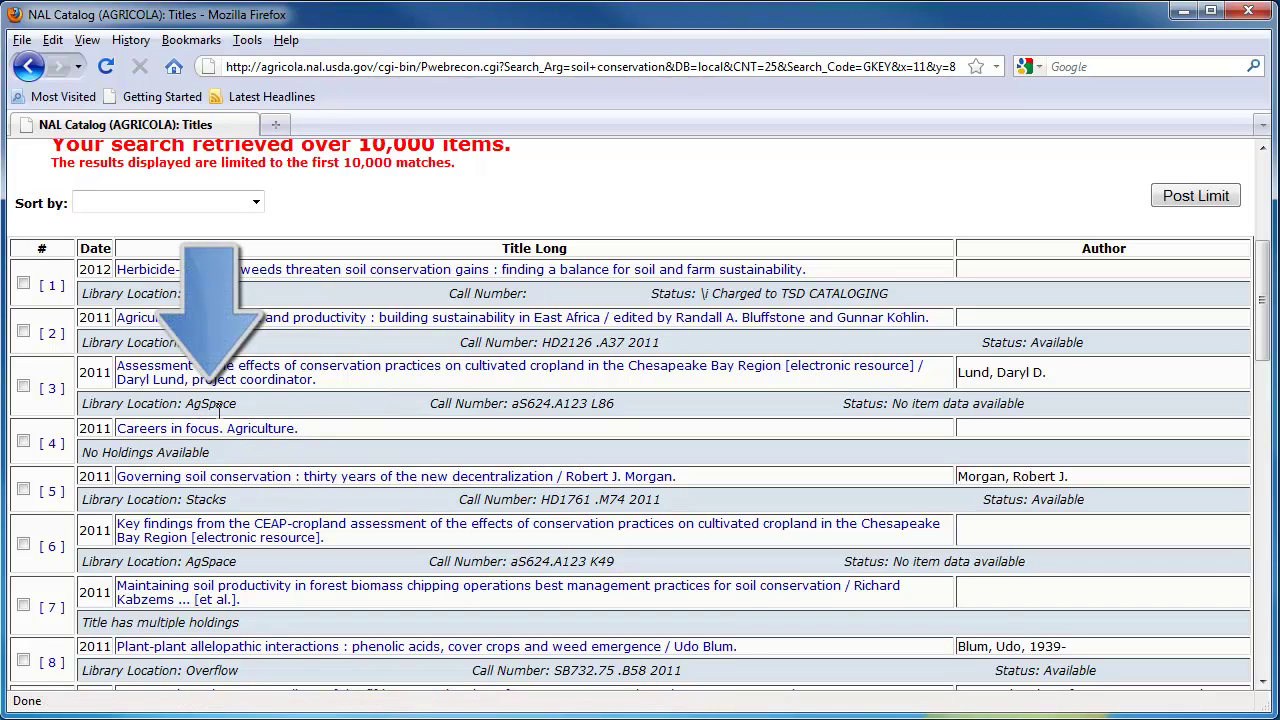
left_click(293, 387)
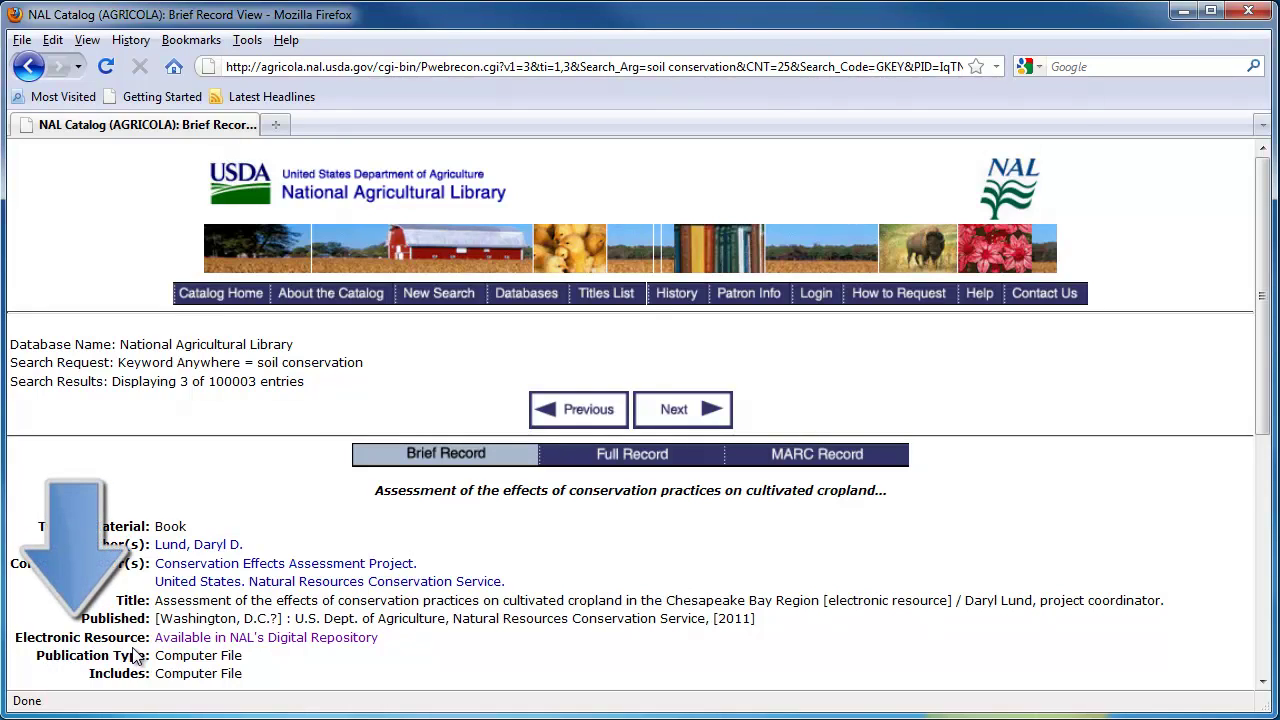
left_click(229, 645)
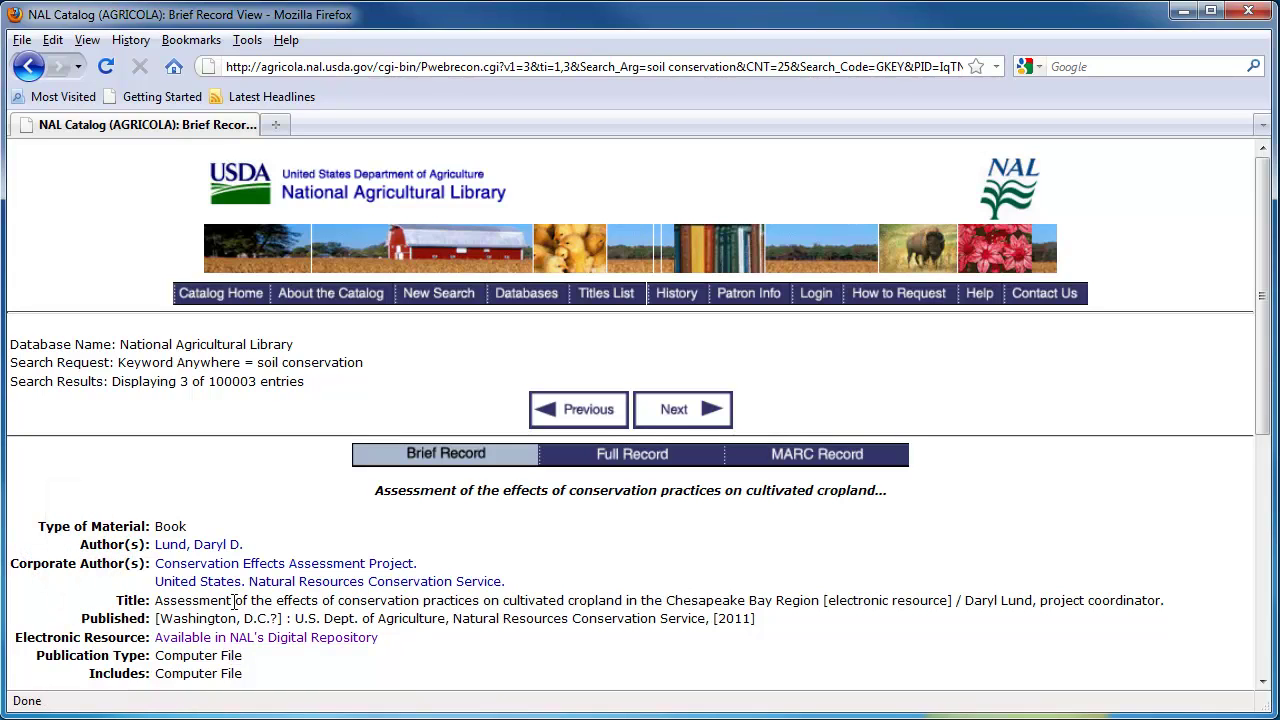
left_click(28, 68)
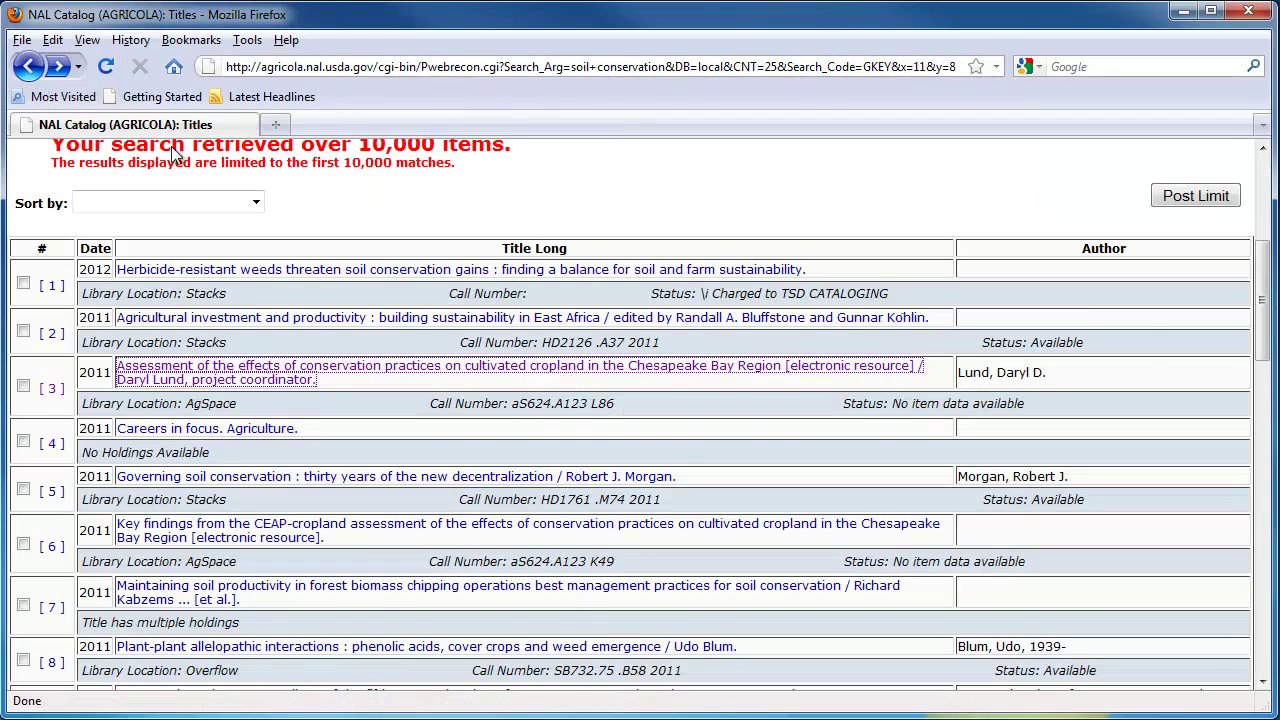
scroll(228, 220, "up", 2)
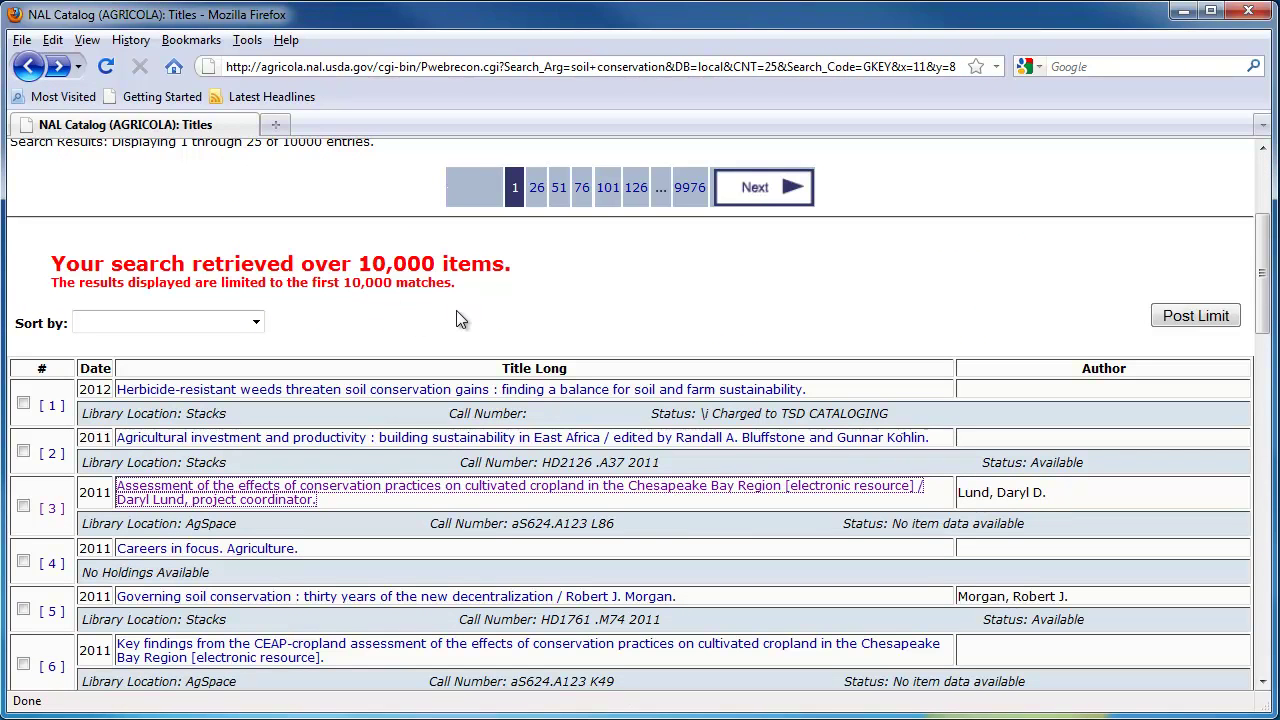
left_click(30, 68)
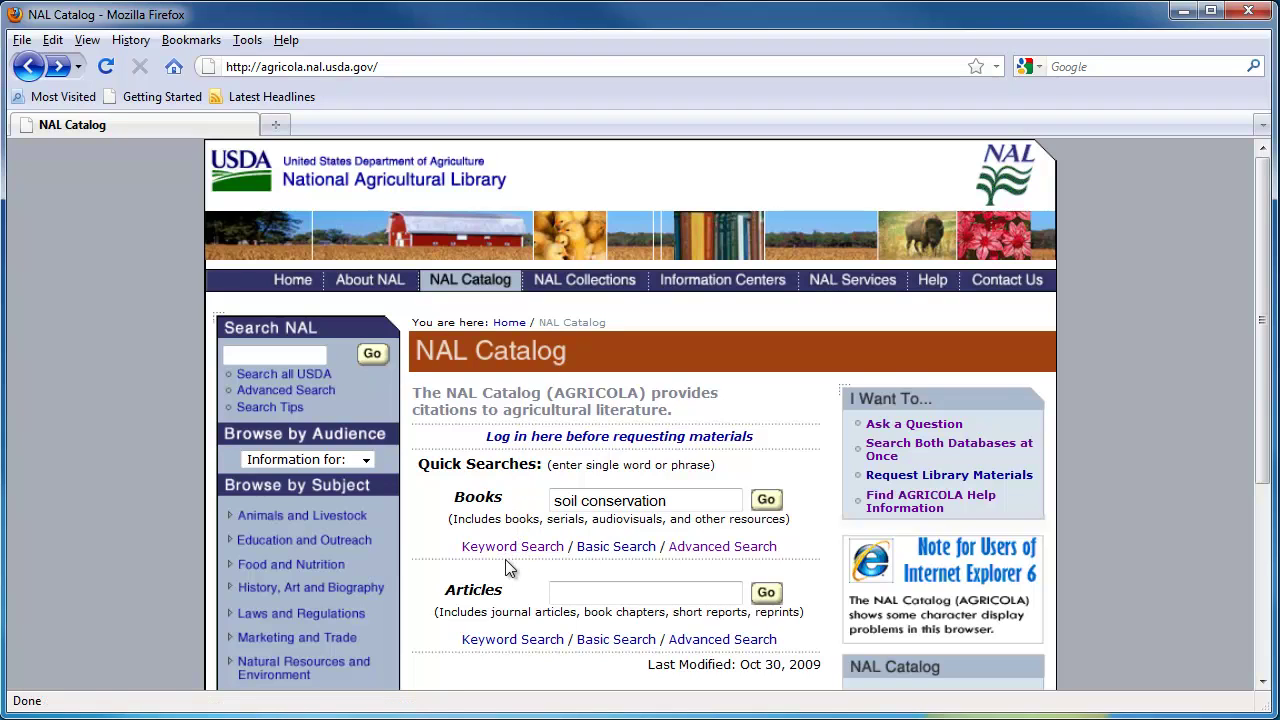
Step: Check the Keyword Search 'In' fields and Basic Search limits, keeping Keyword Anywhere and None, then reach Advanced Search
left_click(505, 556)
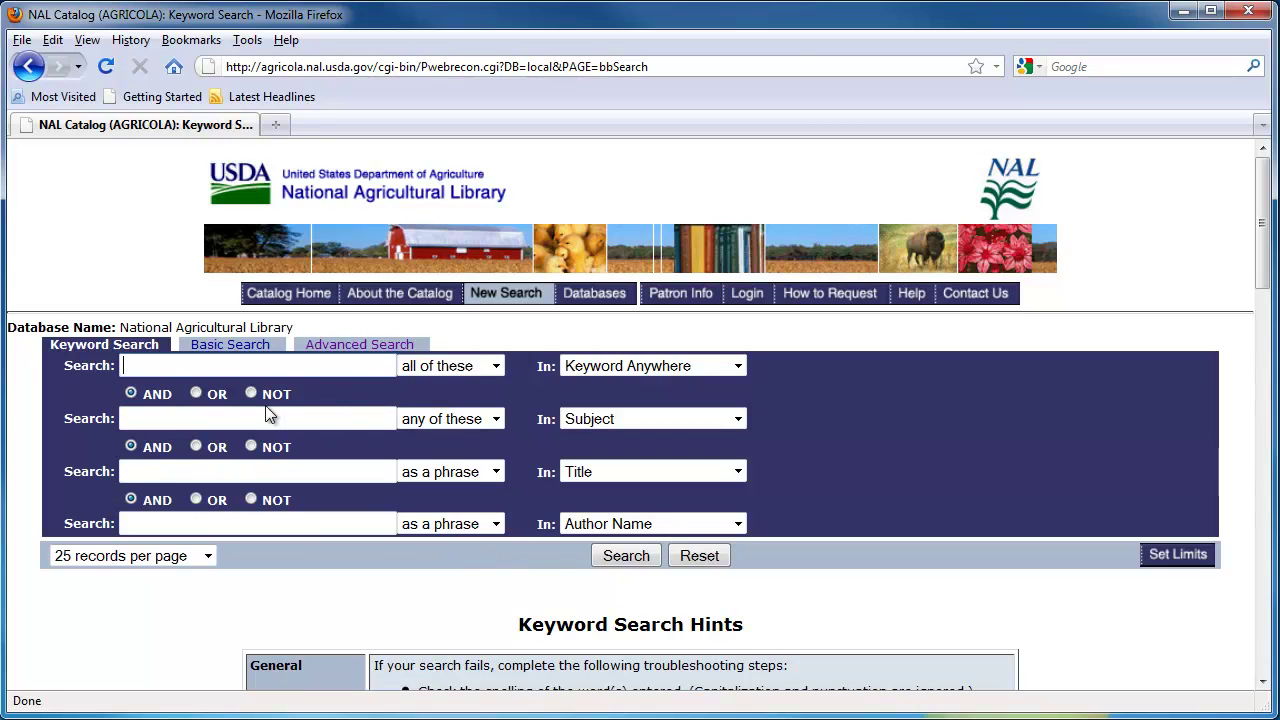
left_click(744, 365)
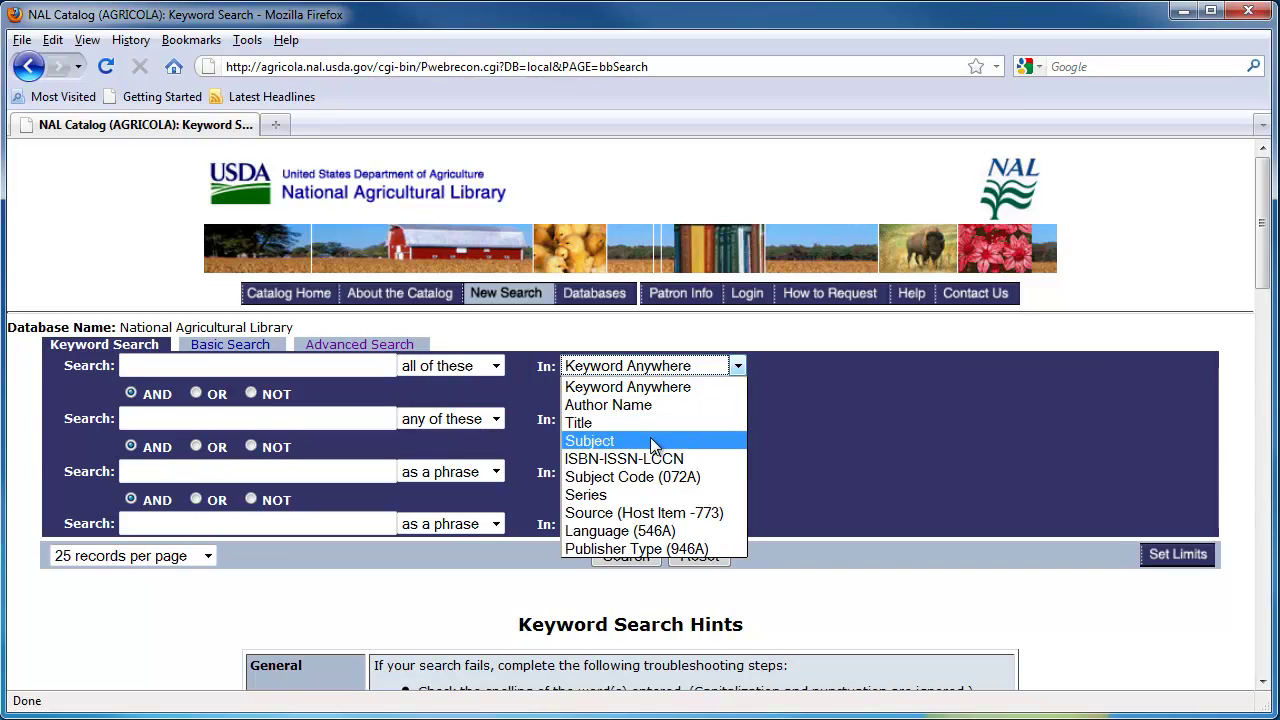
left_click(738, 368)
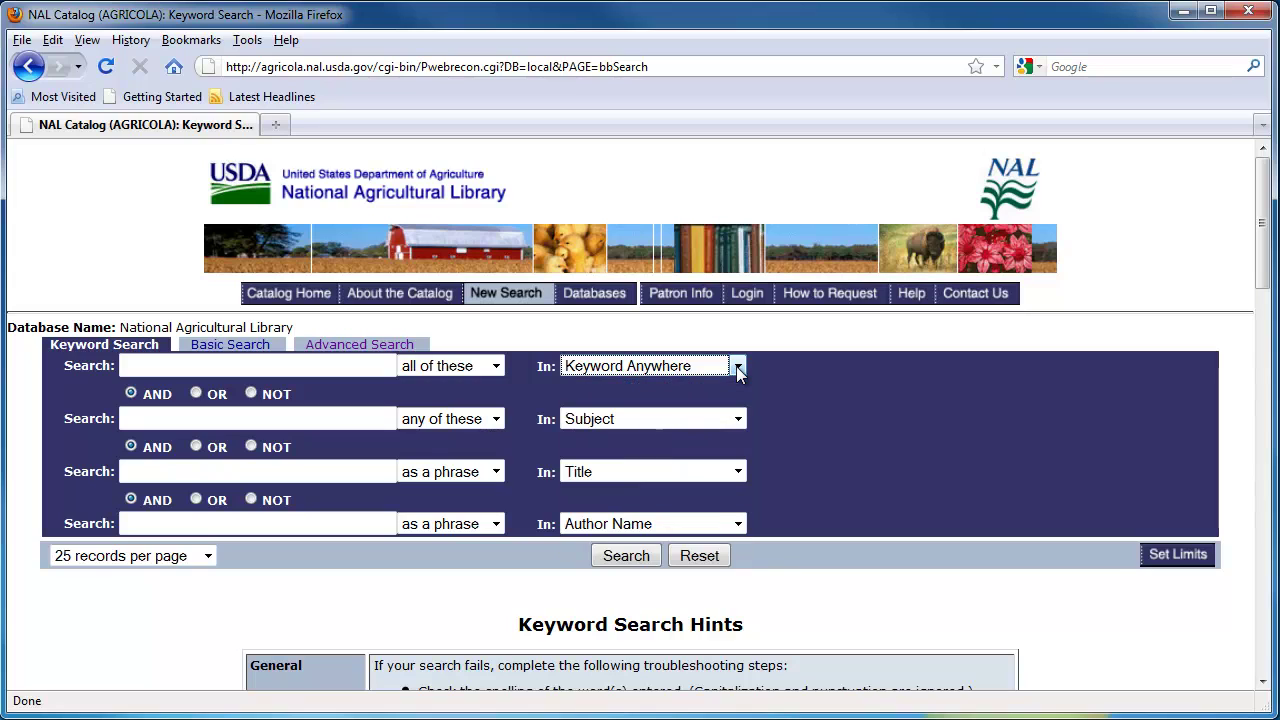
left_click(249, 350)
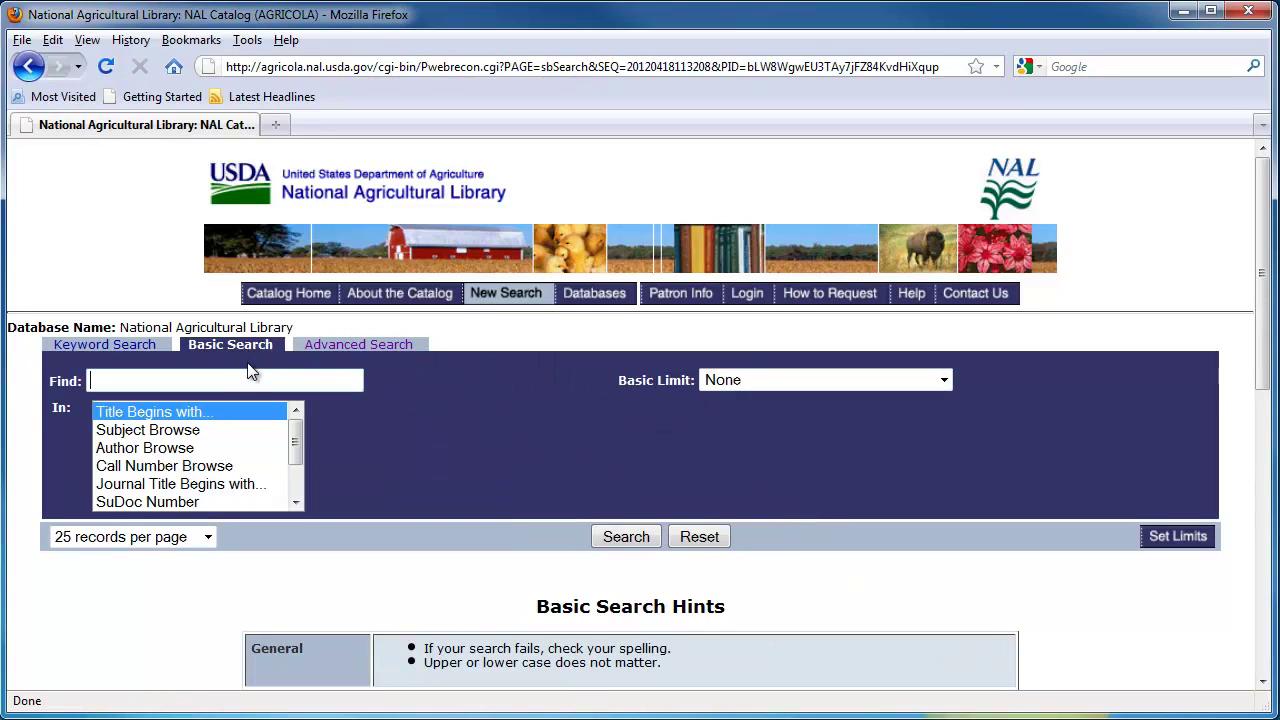
left_click(944, 381)
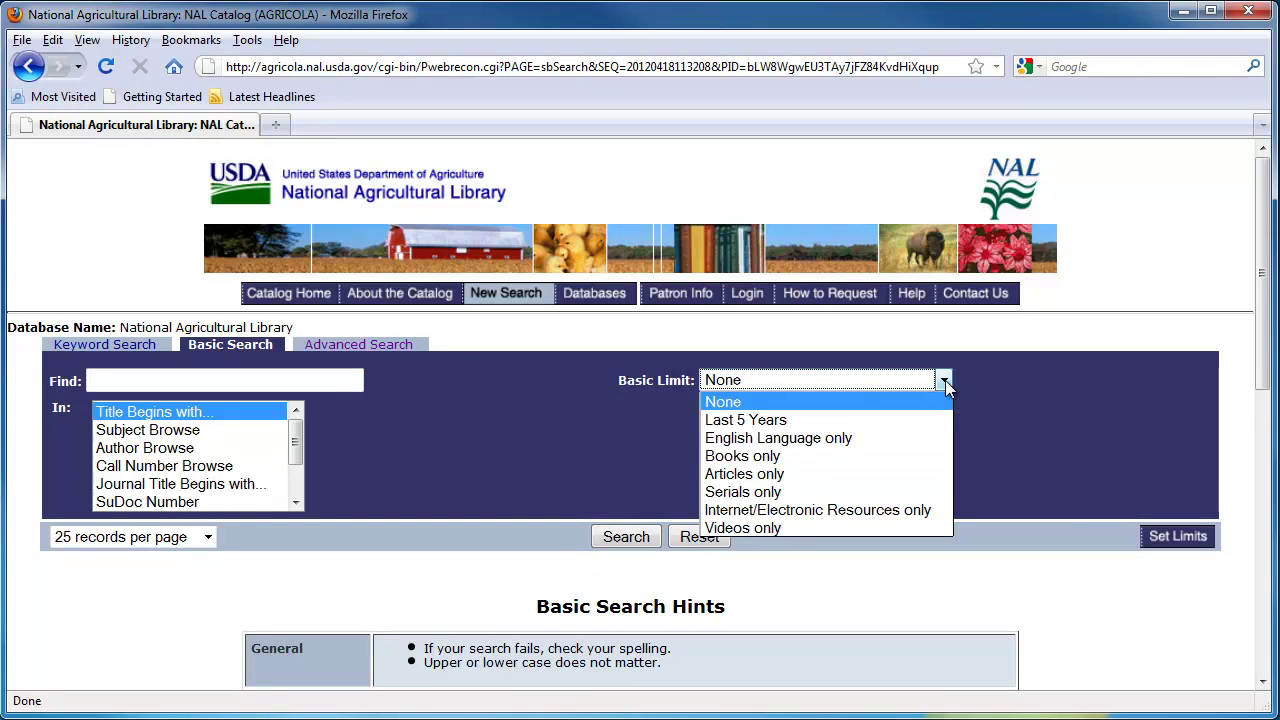
left_click(945, 380)
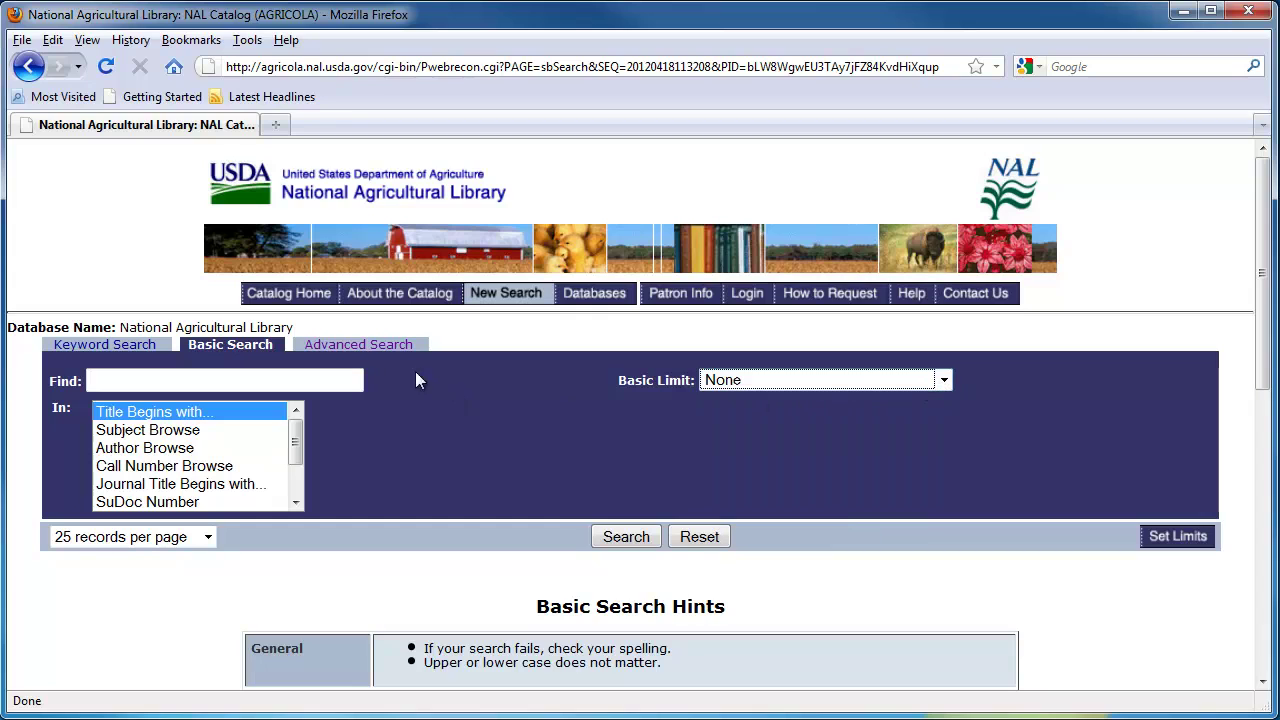
left_click(368, 355)
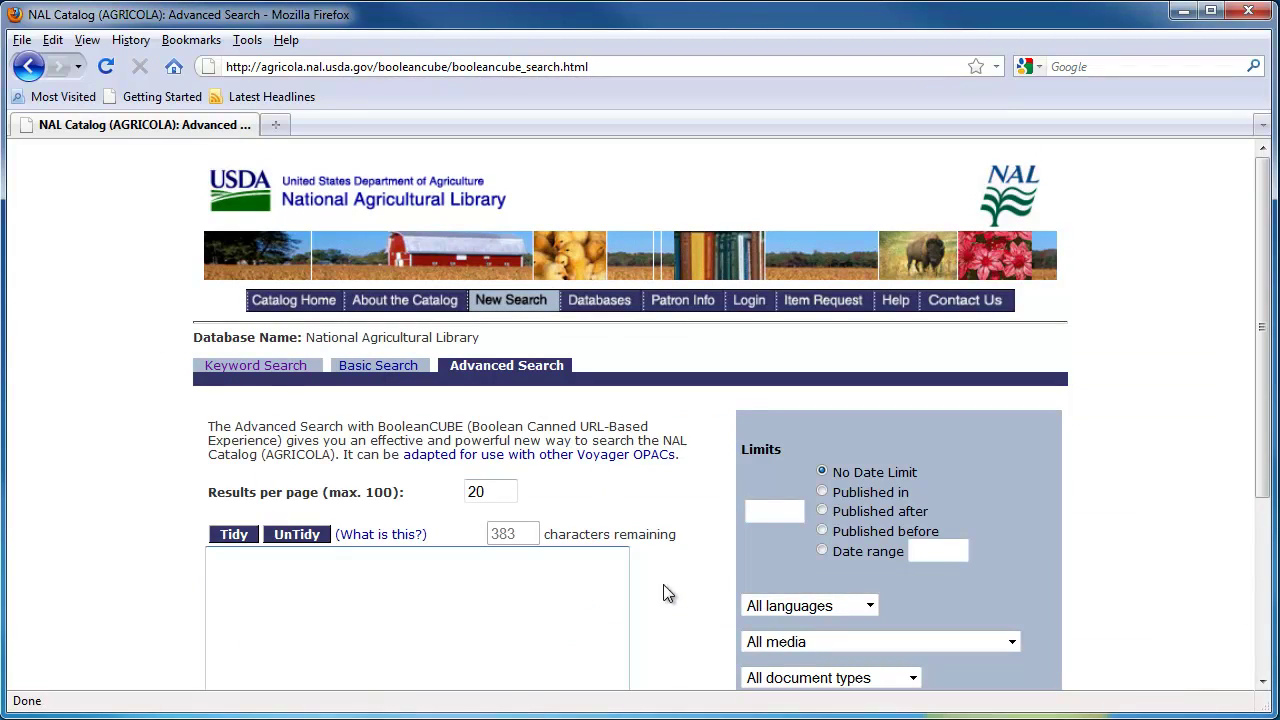
Step: Scroll through the Advanced Search page, then go back to the NAL Catalog home page
scroll(570, 584, "down", 5)
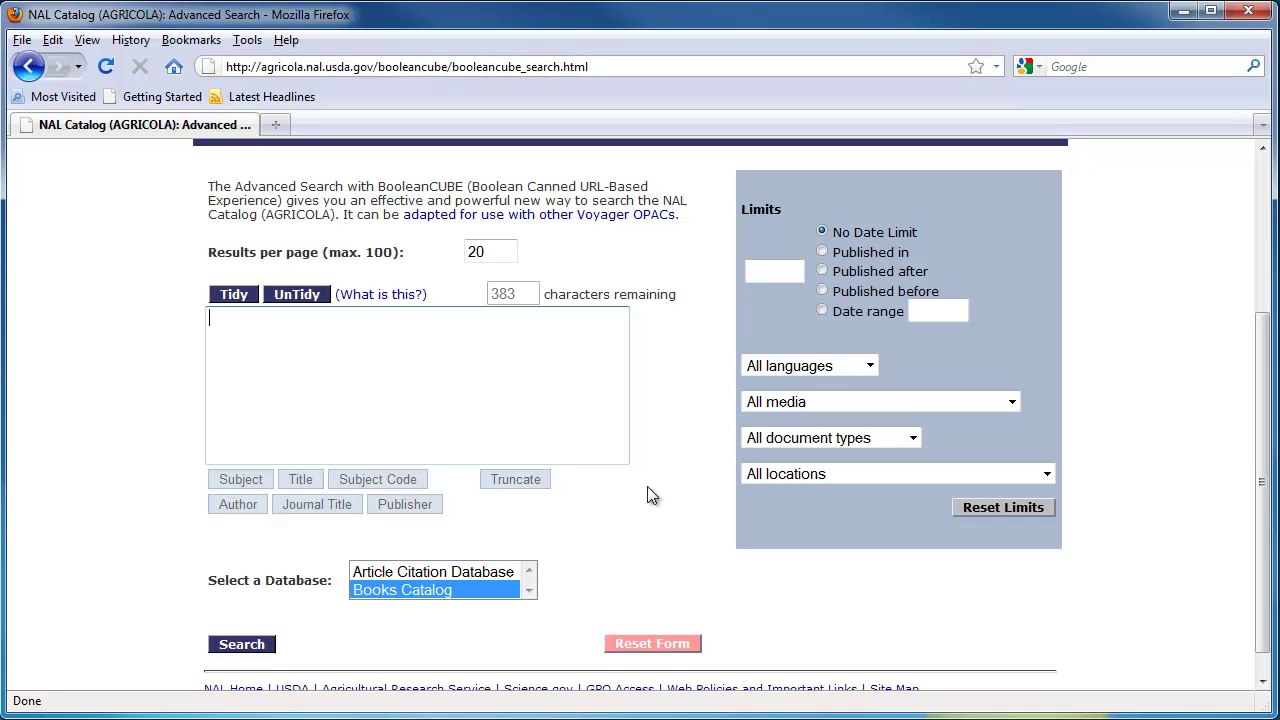
scroll(664, 618, "up", 2)
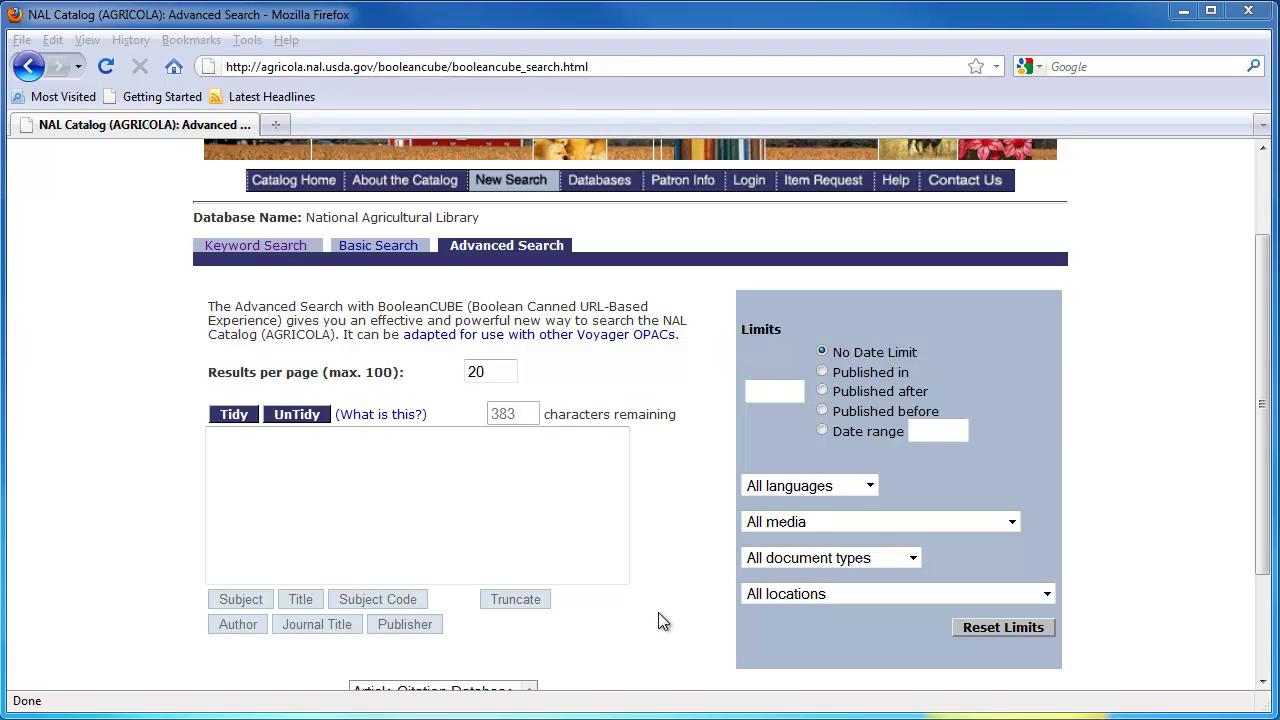
left_click(29, 68)
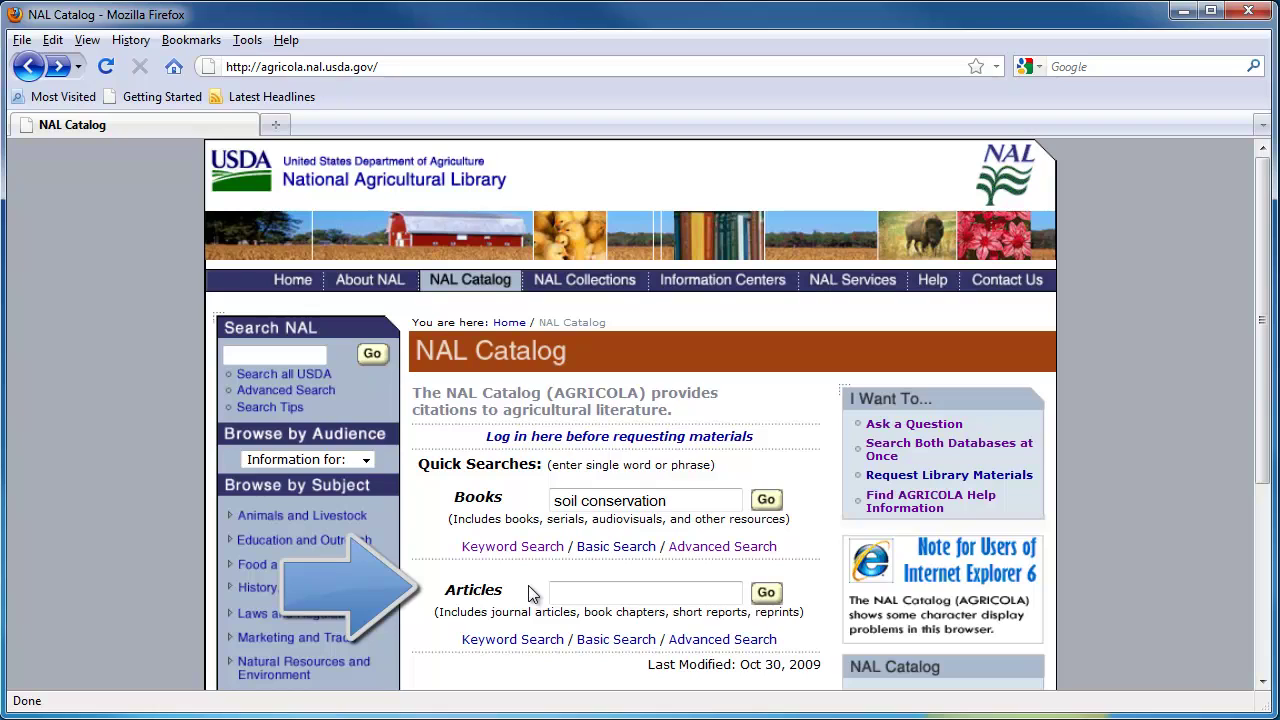
Step: Run an Articles quick search for 'soil conservation'
left_click(559, 589)
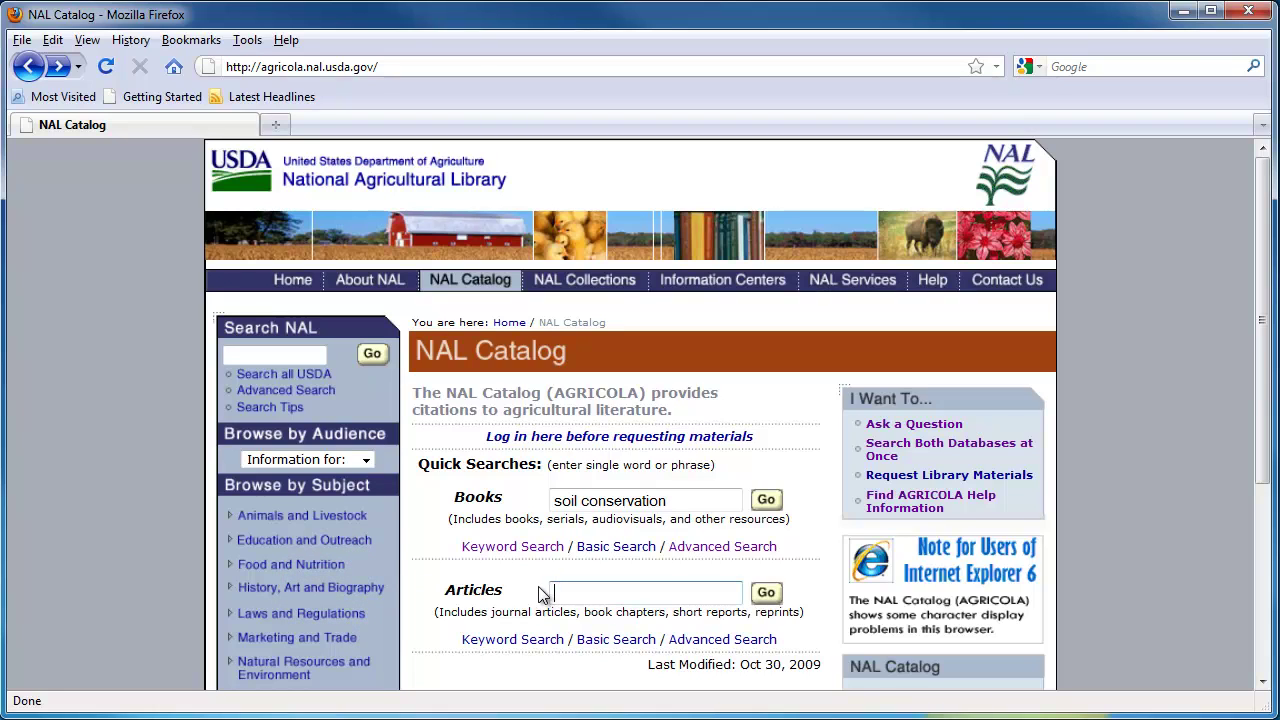
type("soil conservation")
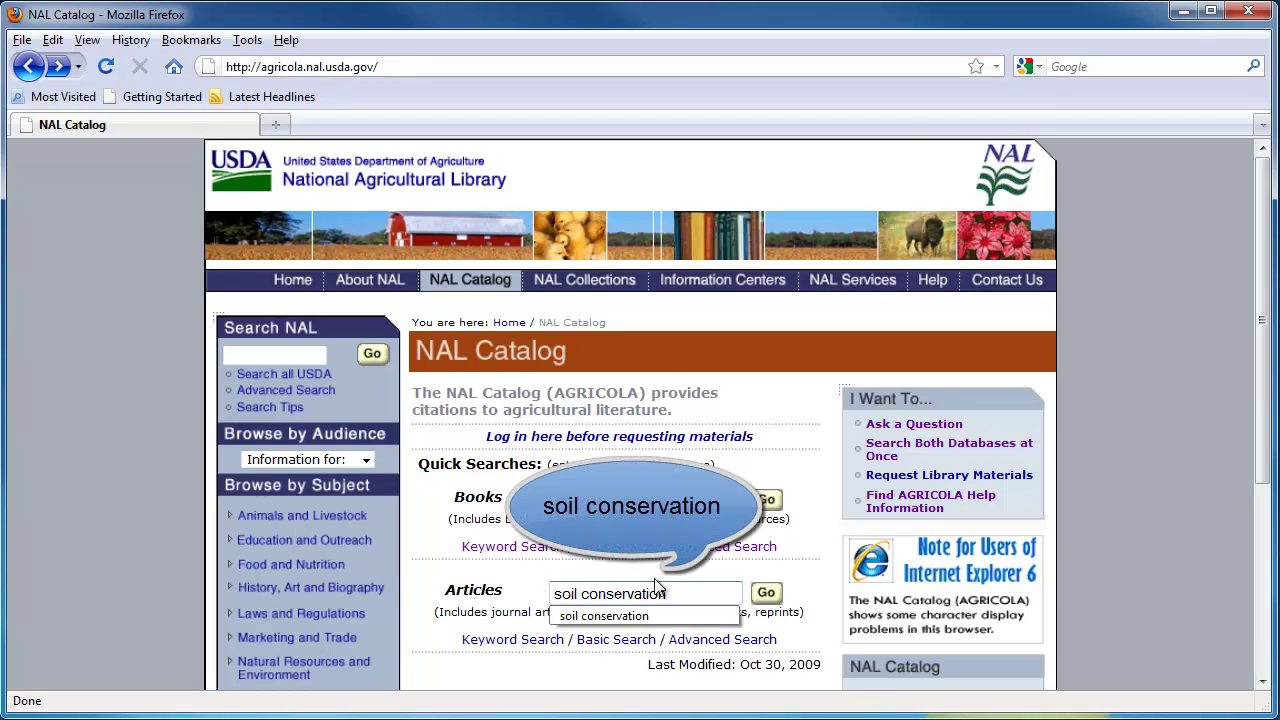
left_click(763, 594)
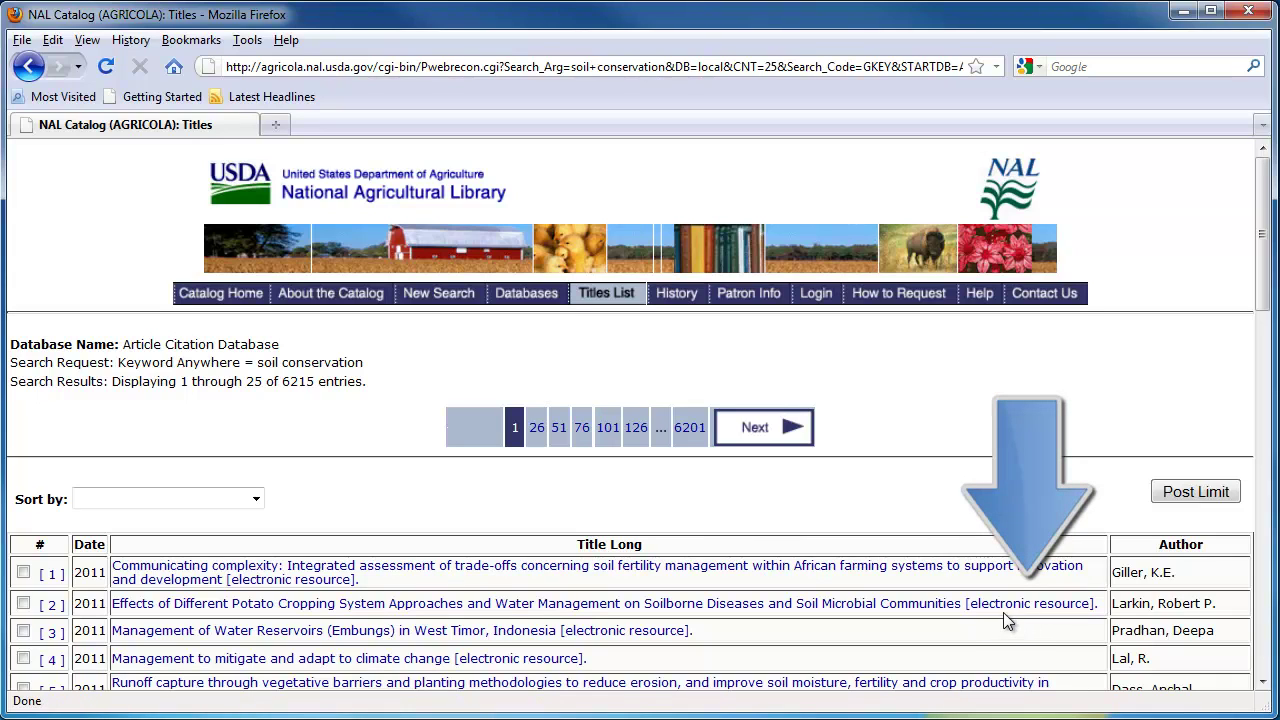
Step: View the second article's record and its publisher page, then return to the catalog home page
left_click(816, 606)
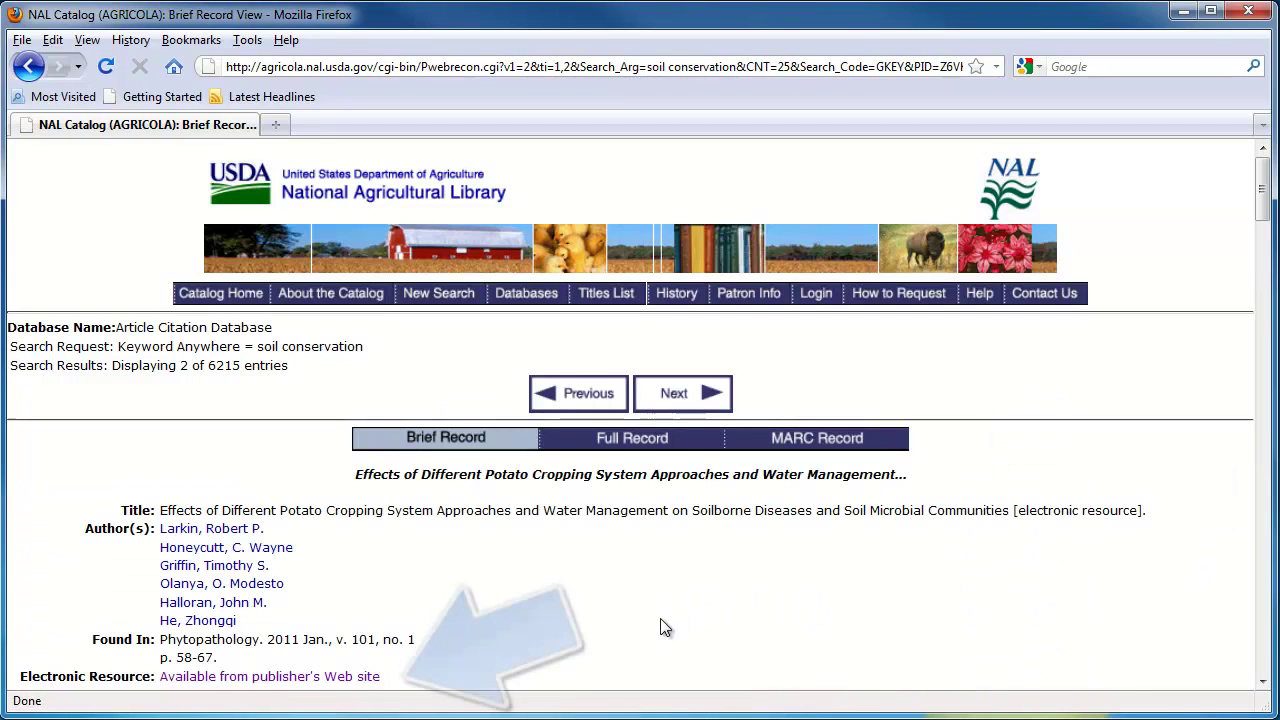
left_click(323, 683)
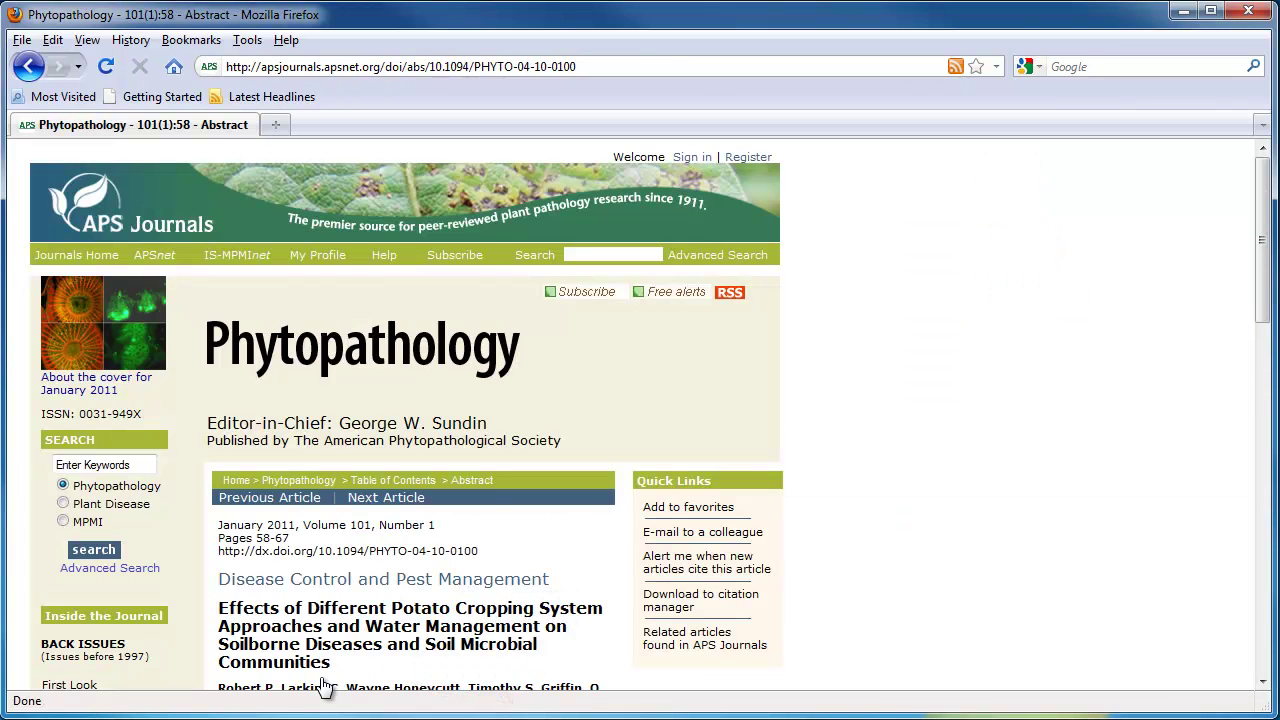
left_click(28, 68)
left_click(28, 68)
left_click(28, 68)
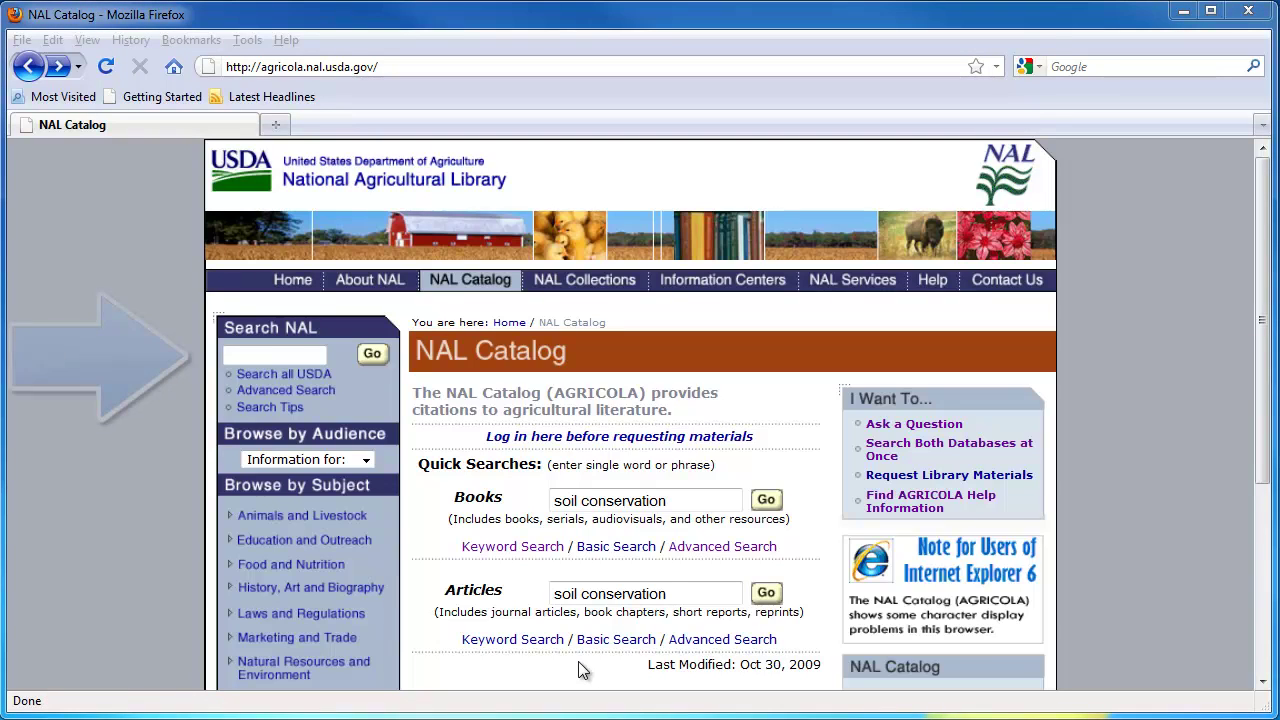
Step: Search all of NAL for 'soil conservation'
left_click(302, 356)
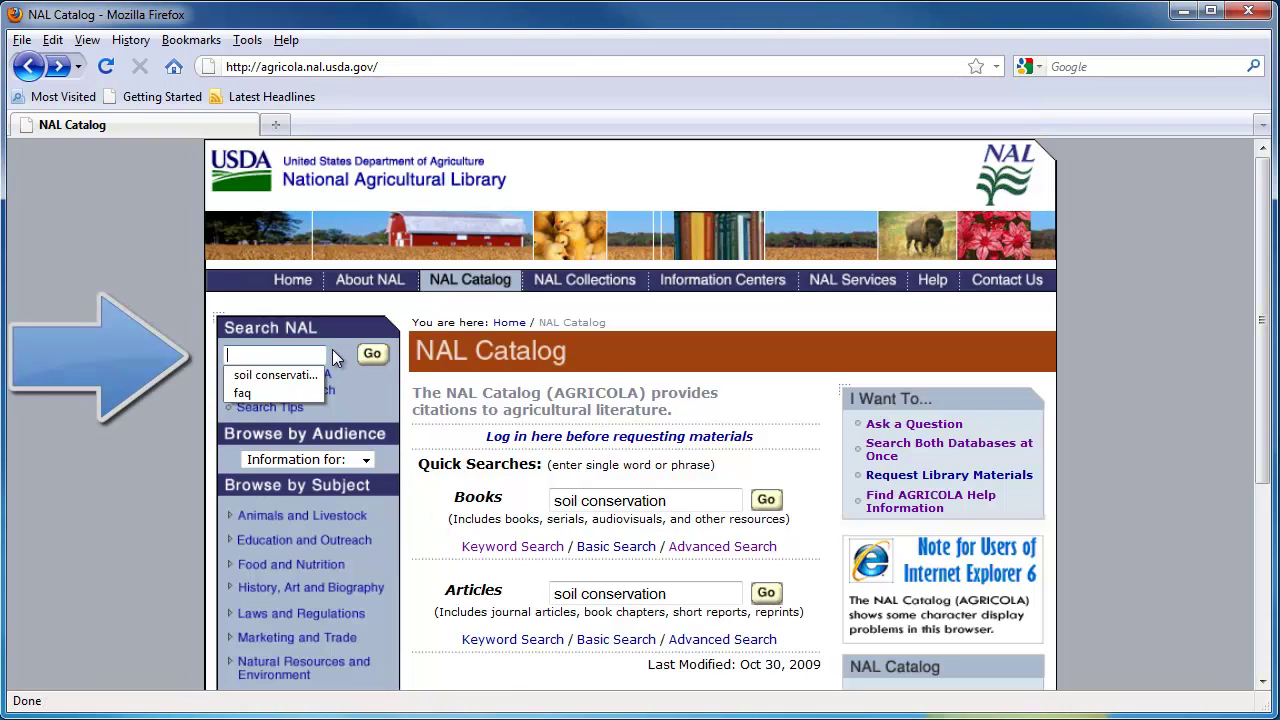
type("soil c")
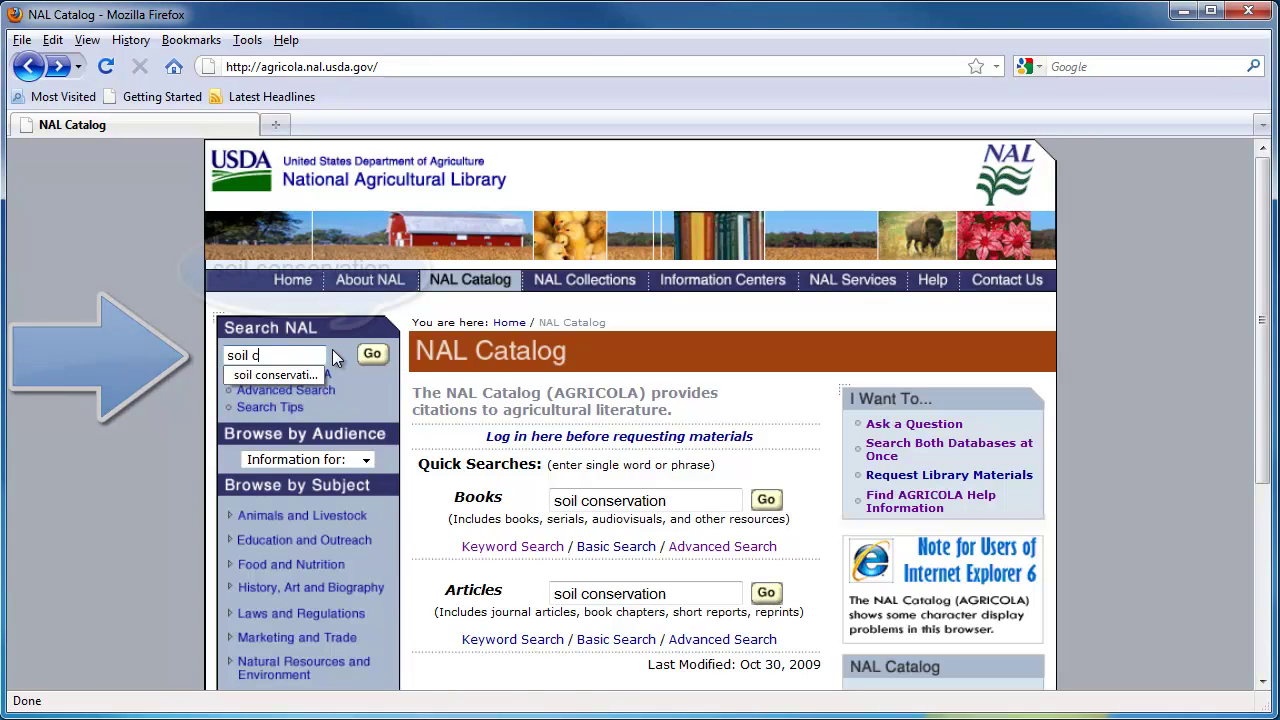
type("onservation")
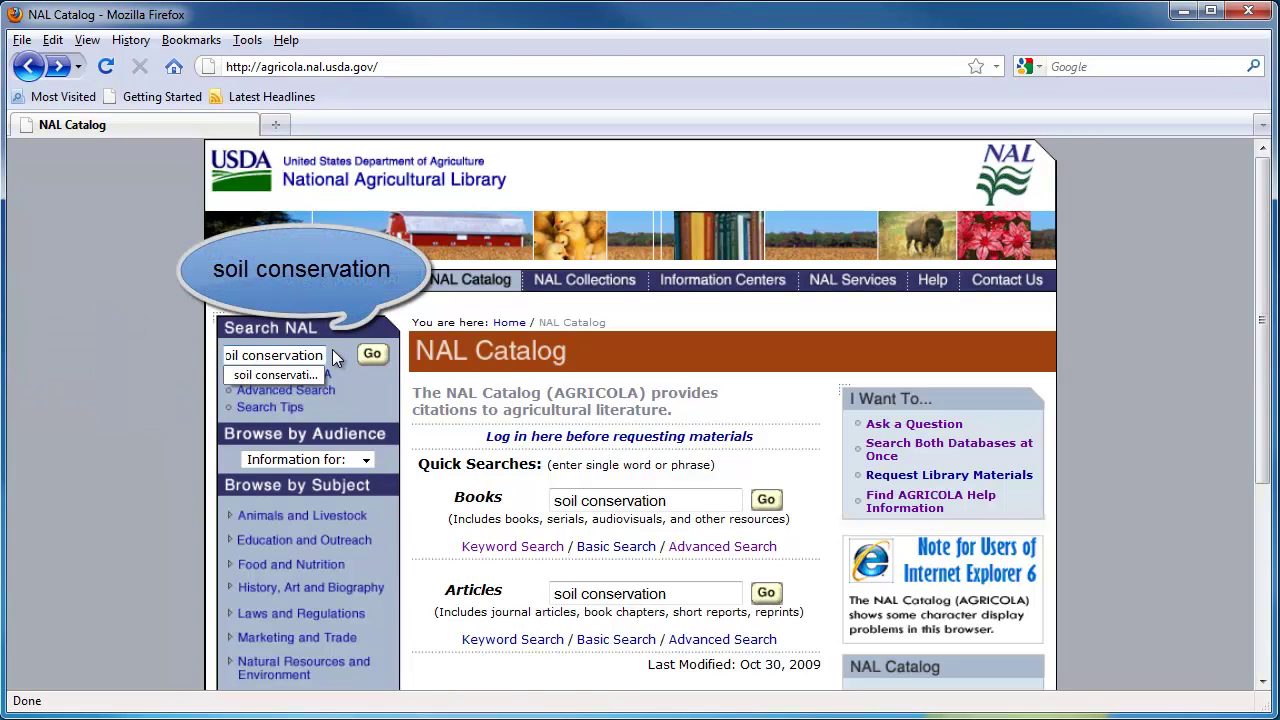
left_click(372, 355)
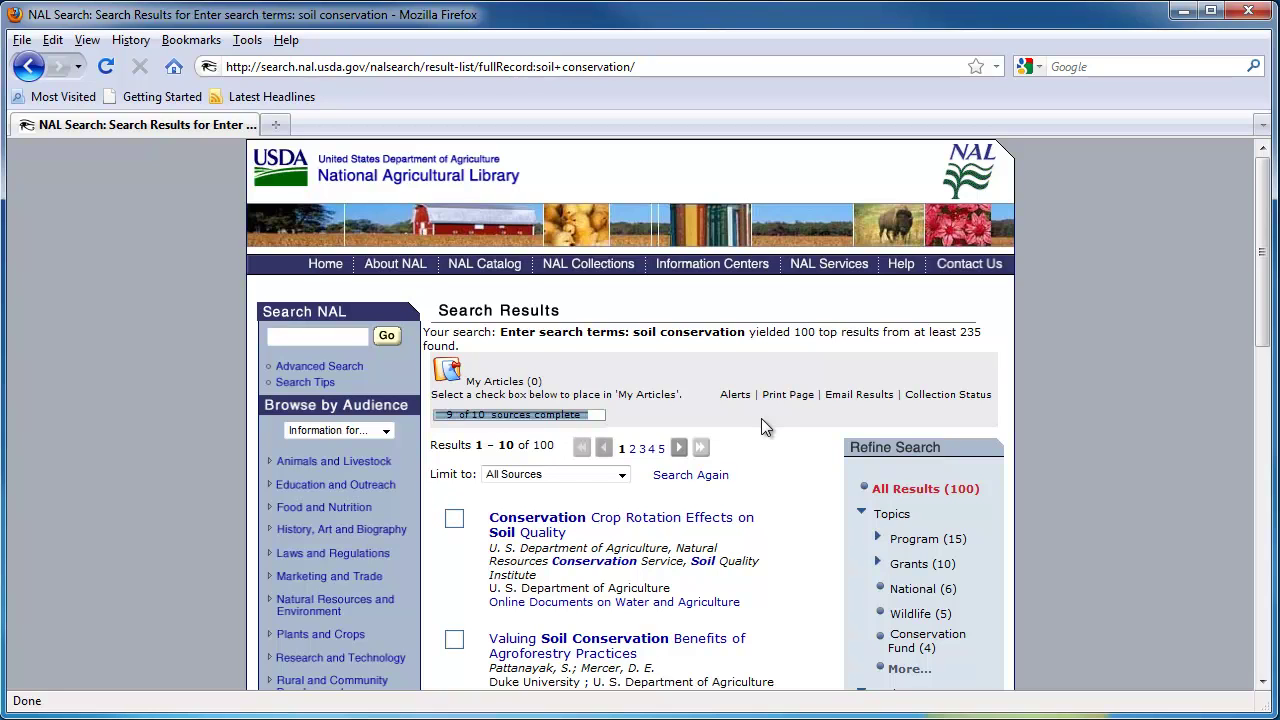
Step: Keep results limited to All Sources, then view and close the 'Valuing Soil Conservation Benefits of Agroforestry Practices' record
scroll(797, 478, "down", 15)
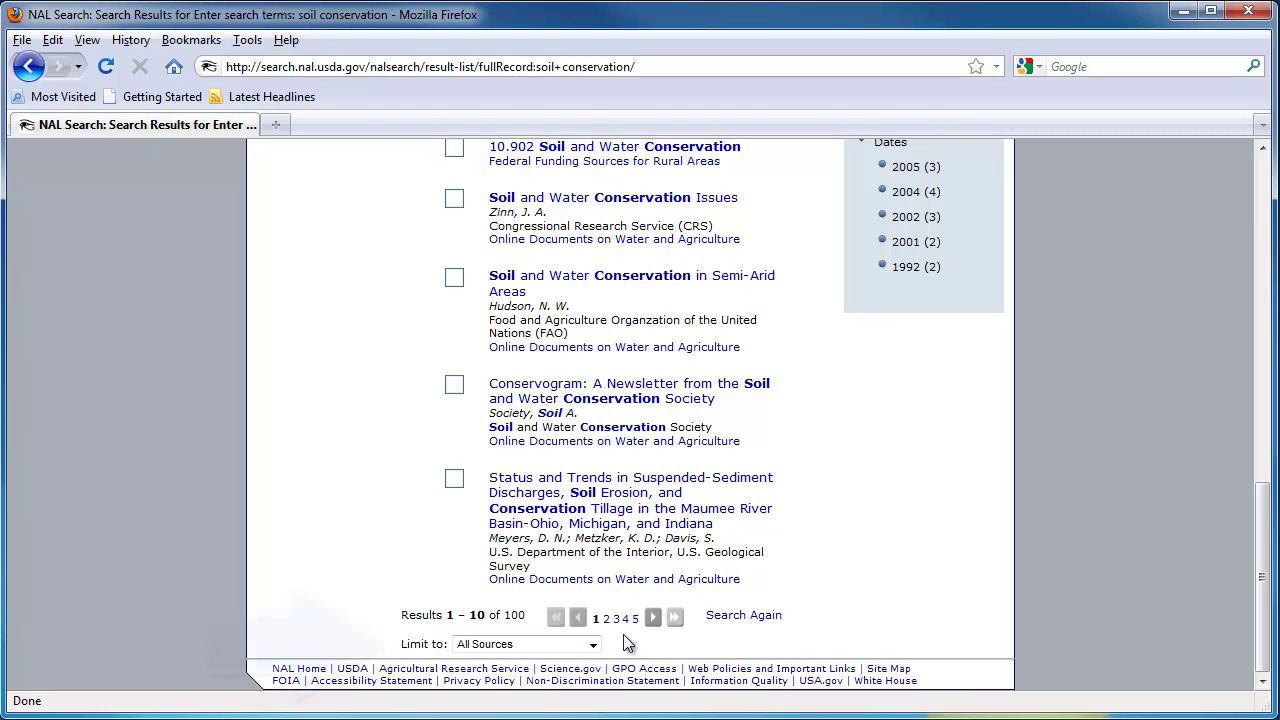
left_click(594, 645)
left_click(590, 645)
scroll(795, 482, "up", 10)
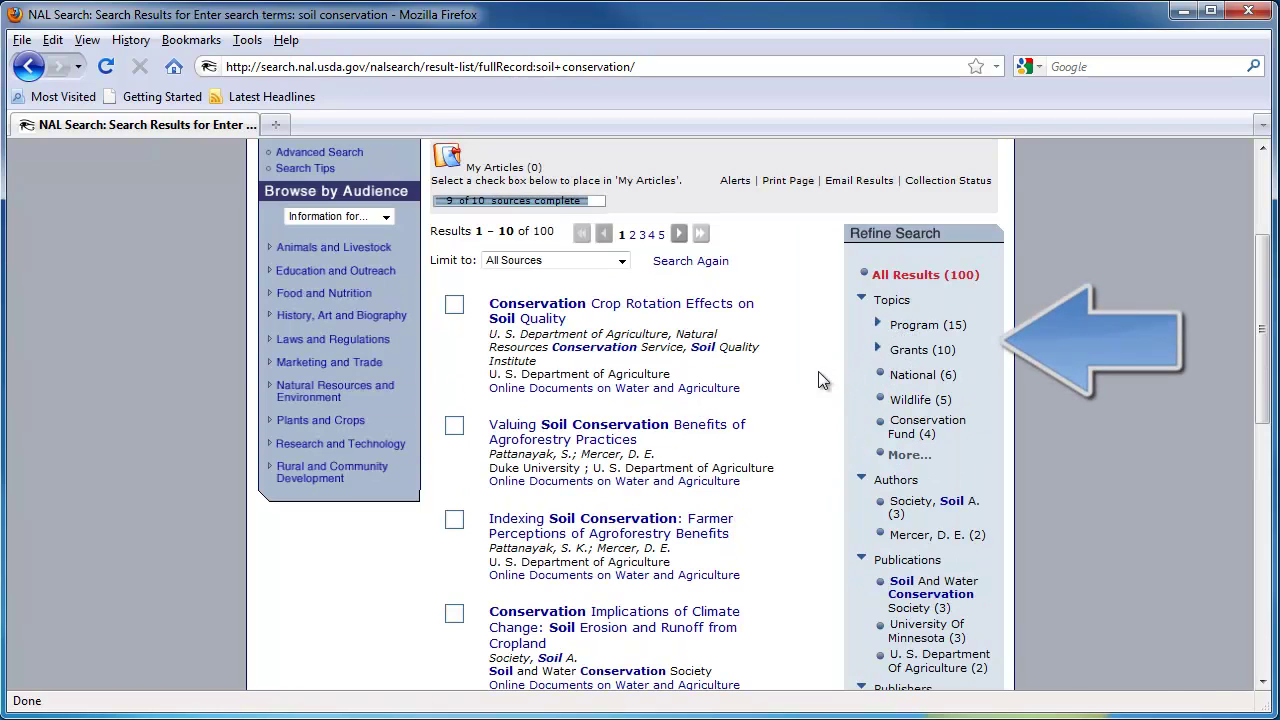
left_click(580, 437)
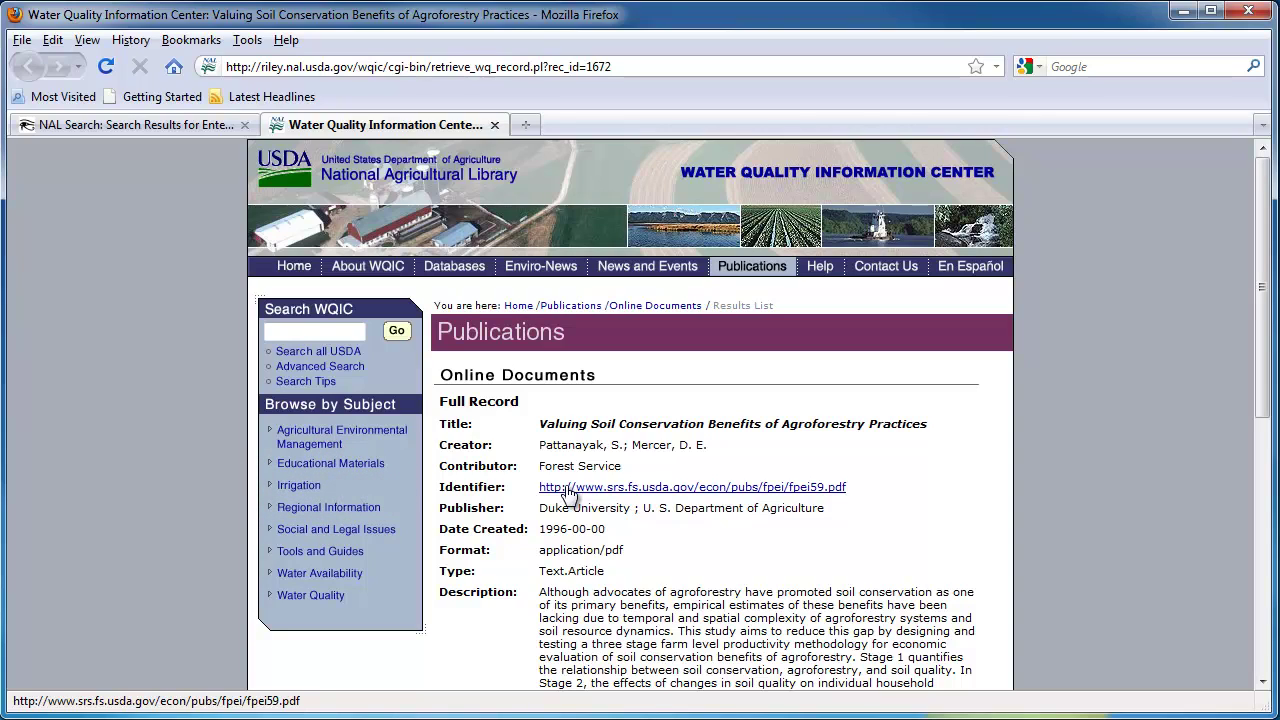
left_click(494, 125)
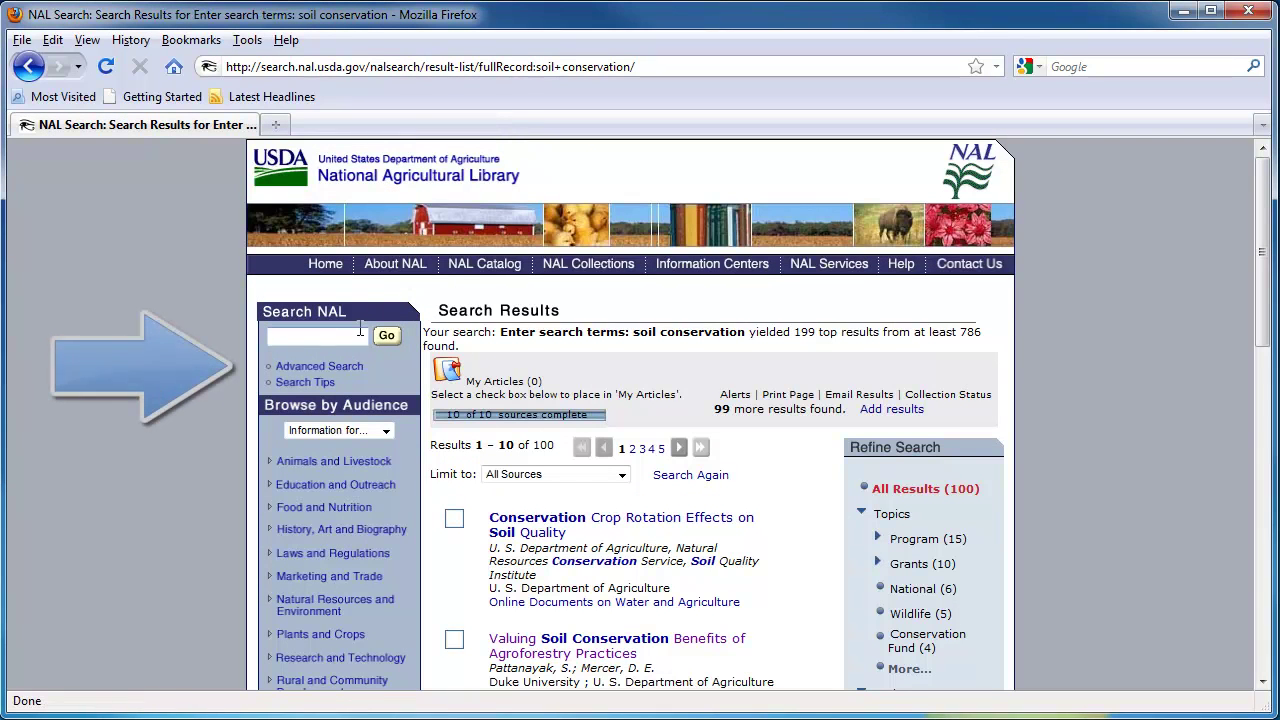
Step: Visit the NAL Advanced Search page, then go back twice to the NAL Catalog home page
left_click(338, 370)
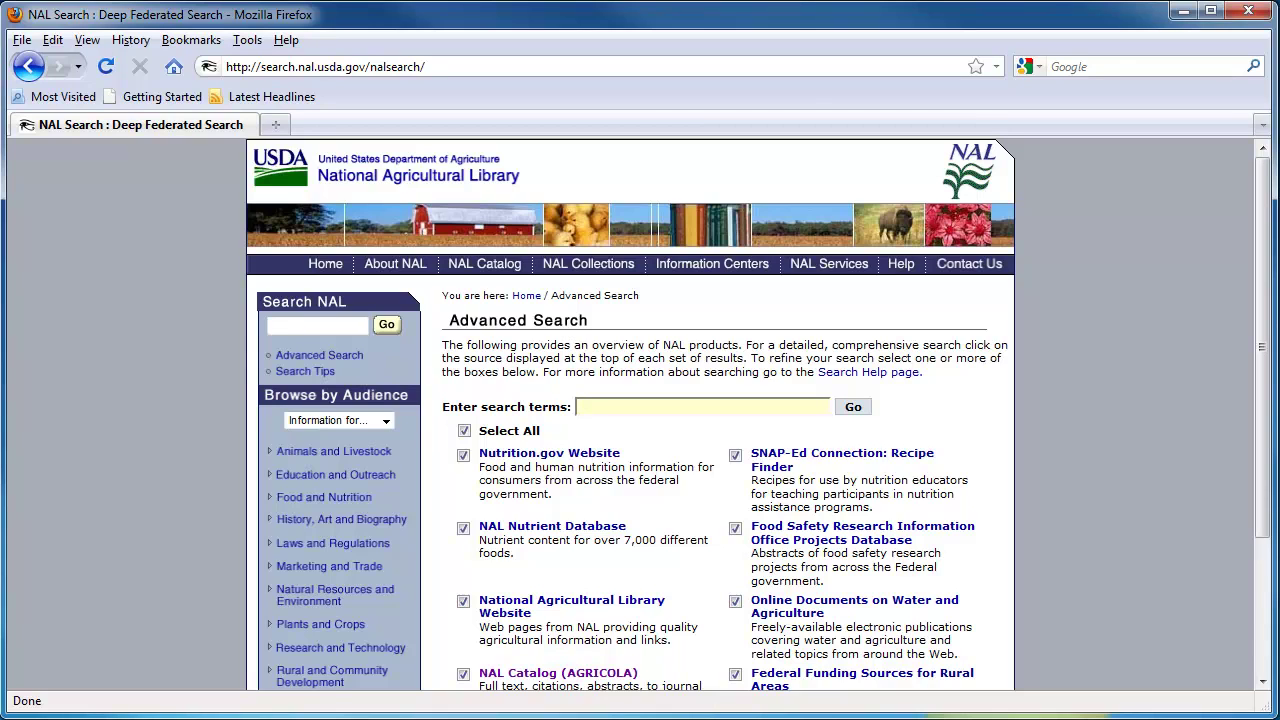
left_click(40, 68)
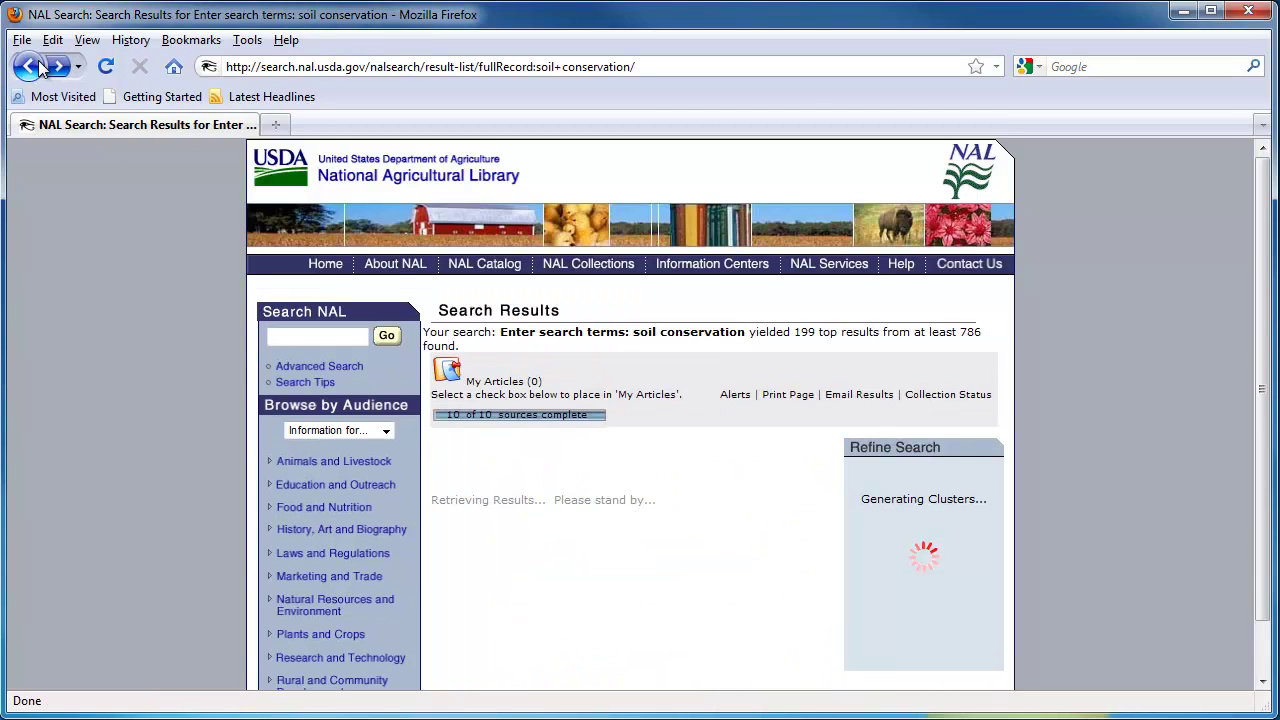
left_click(40, 68)
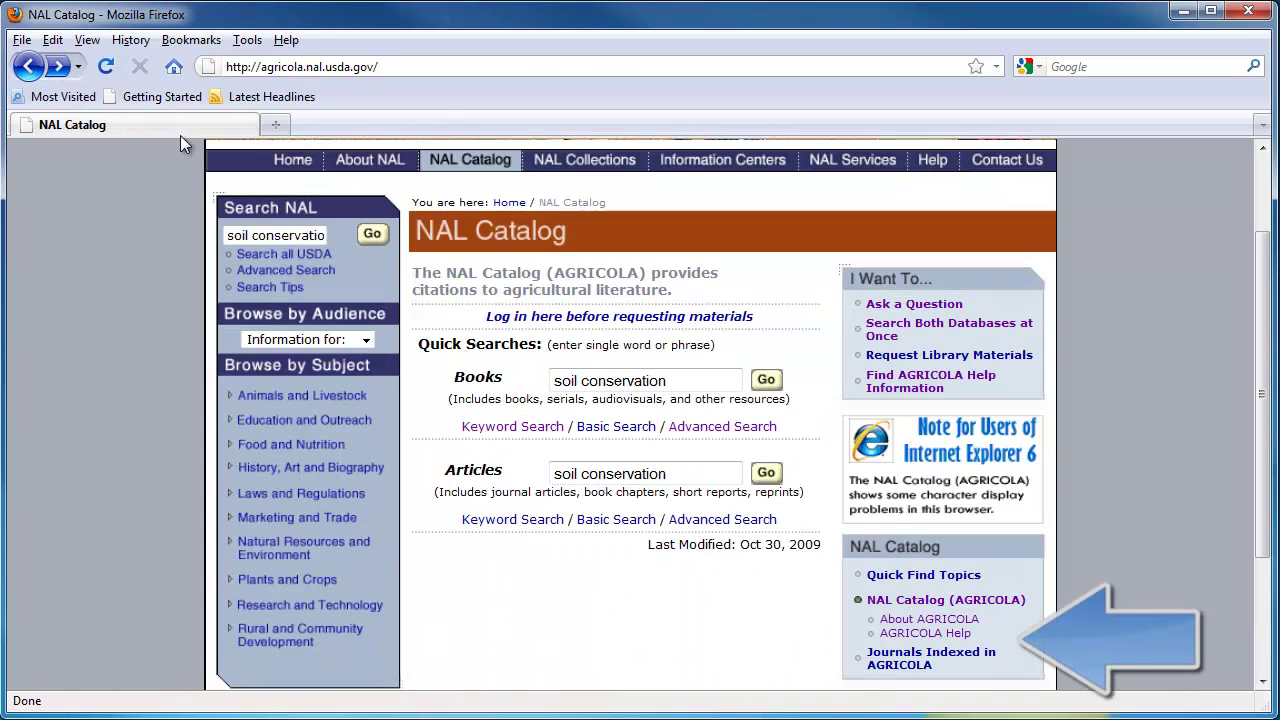
Step: Go from AGRICOLA Help to its Common Questions page
left_click(902, 636)
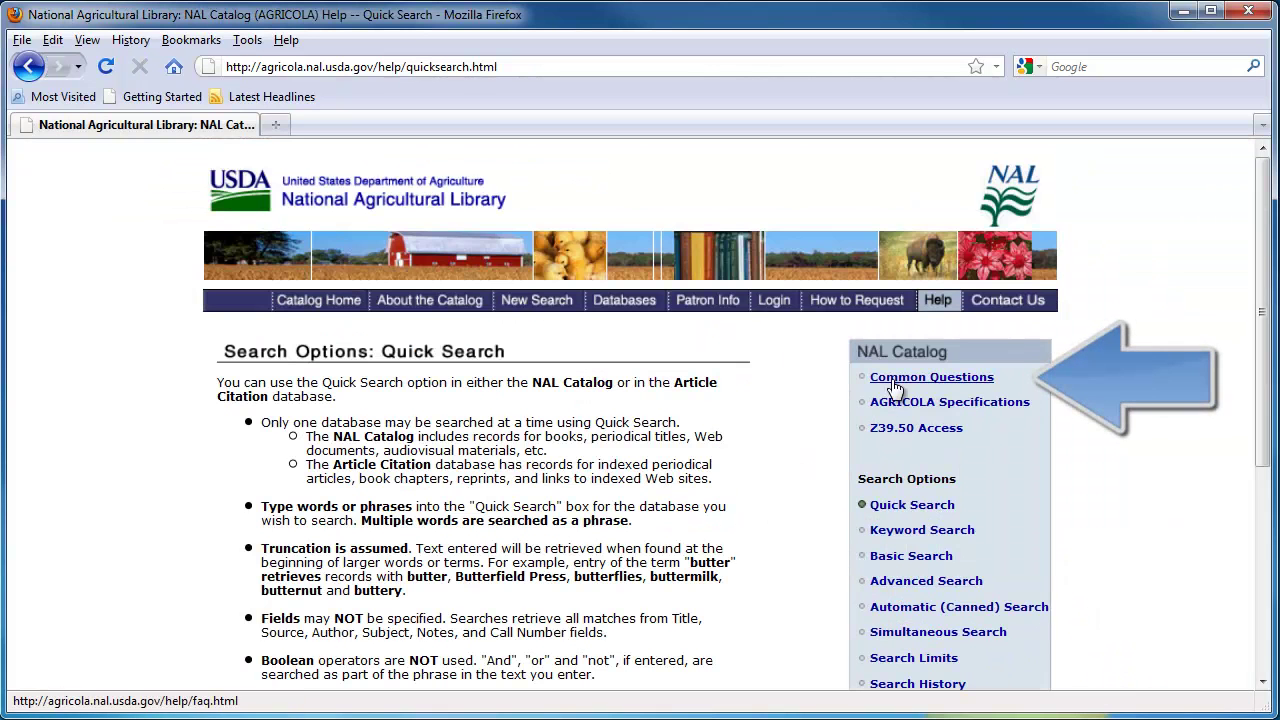
left_click(893, 387)
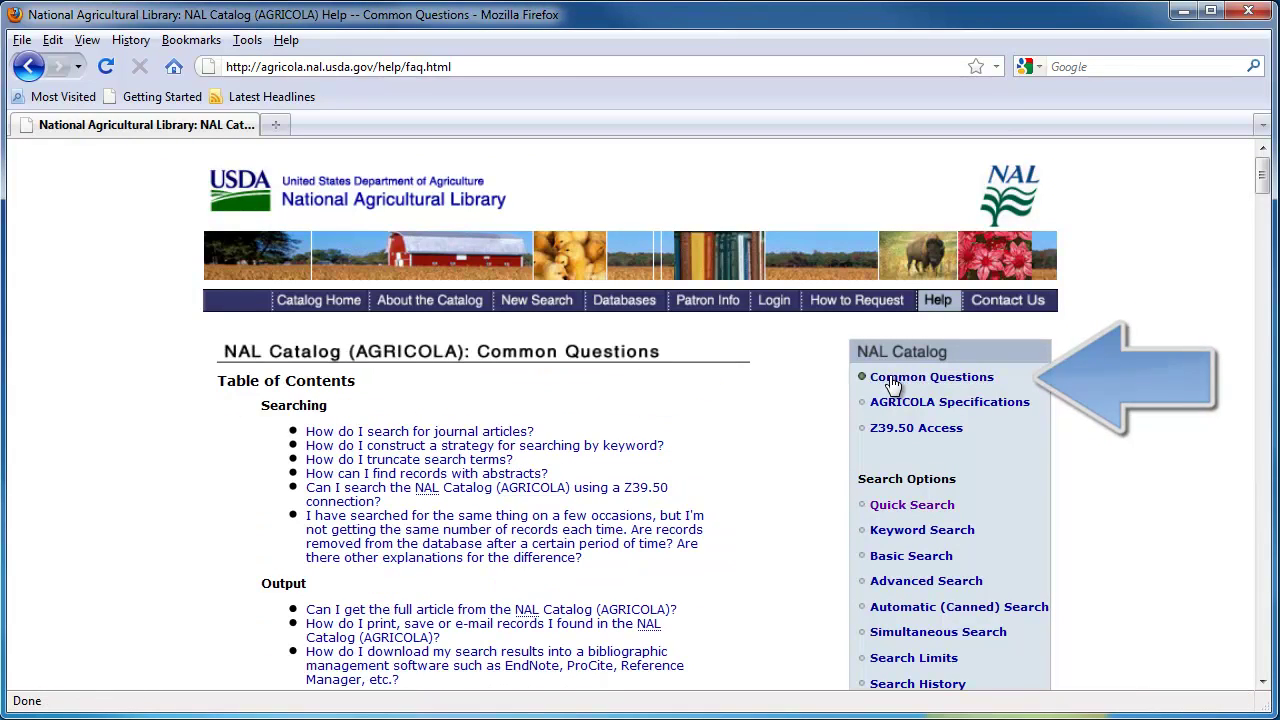